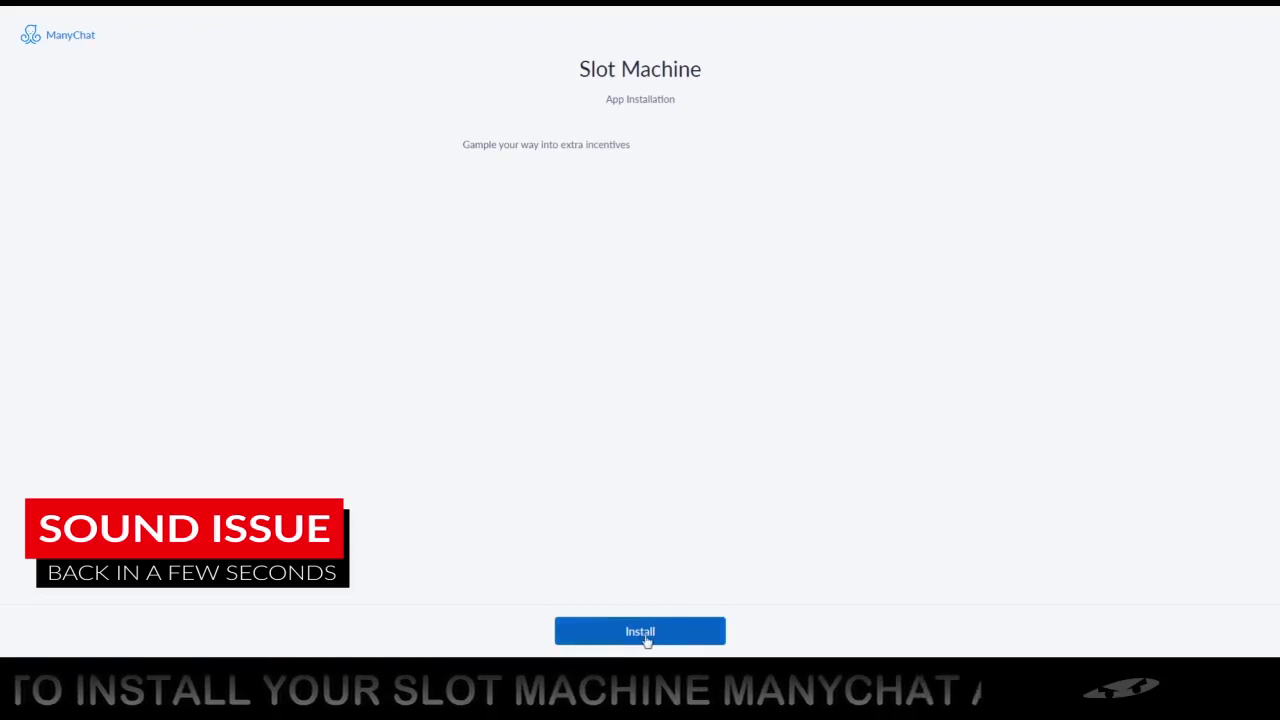
Install the Slot Machine app and go to its app settings
click(648, 638)
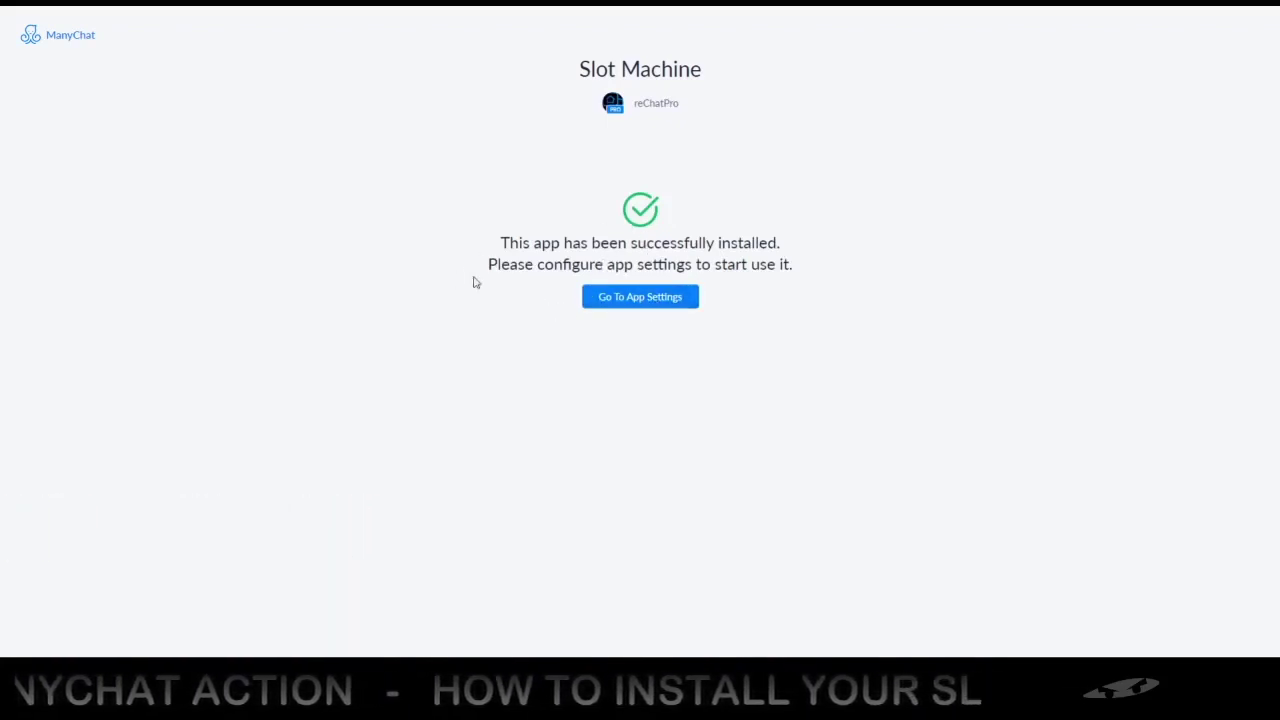
click(632, 304)
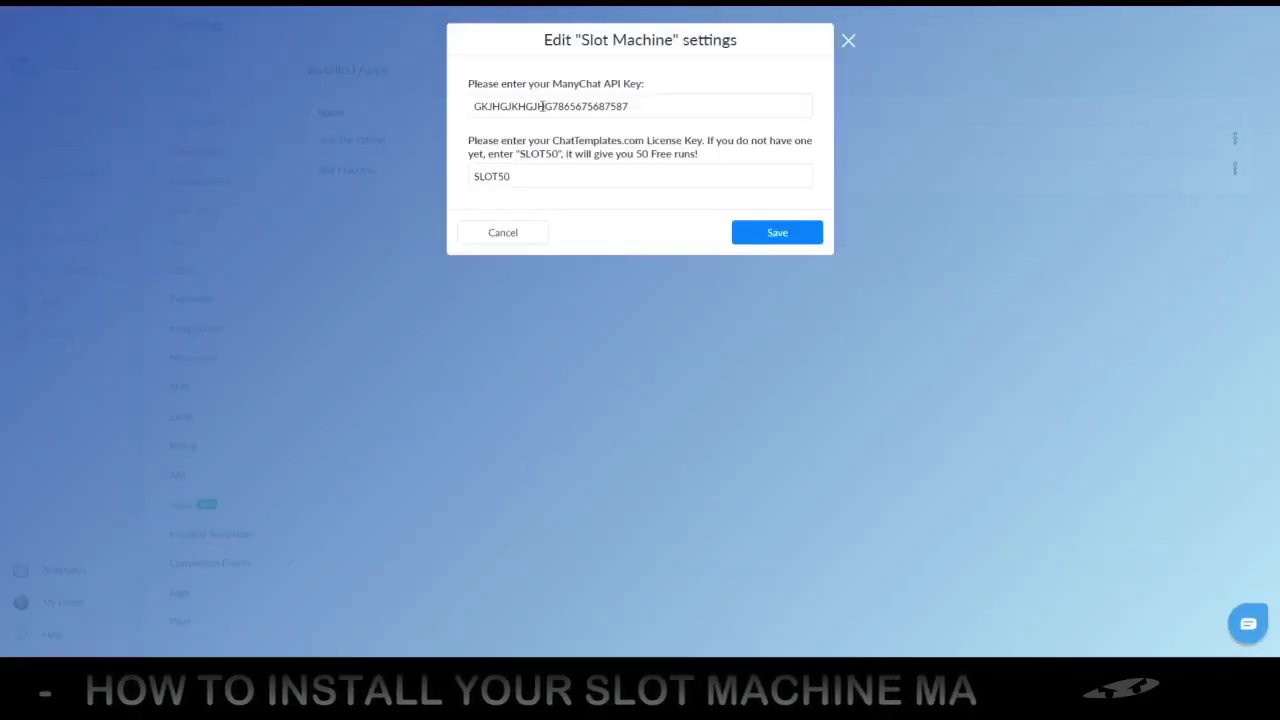
Enter the ManyChat API key and ChatTemplates licence key, then save the Slot Machine settings
click(542, 106)
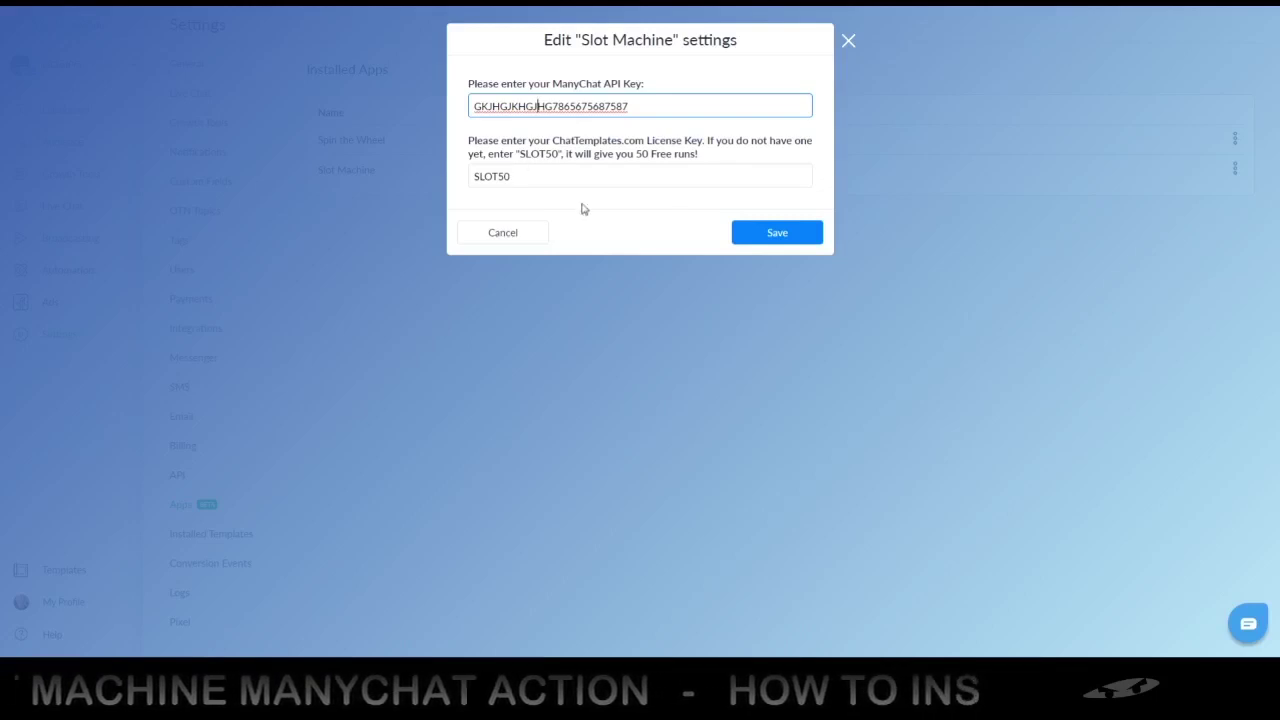
click(755, 233)
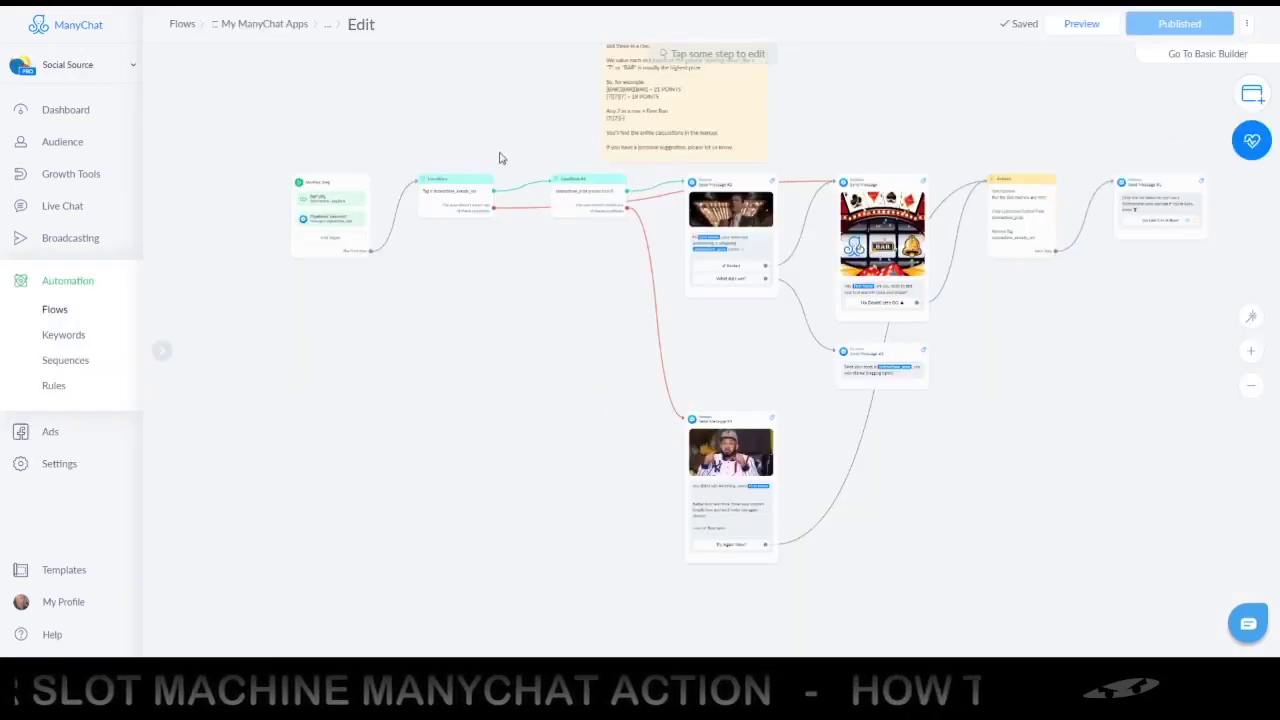
Zoom and pan the Slot Machine flow canvas to show the Starting Step and first Condition nodes
scroll(494, 145, up, 1)
scroll(498, 177, up, 1)
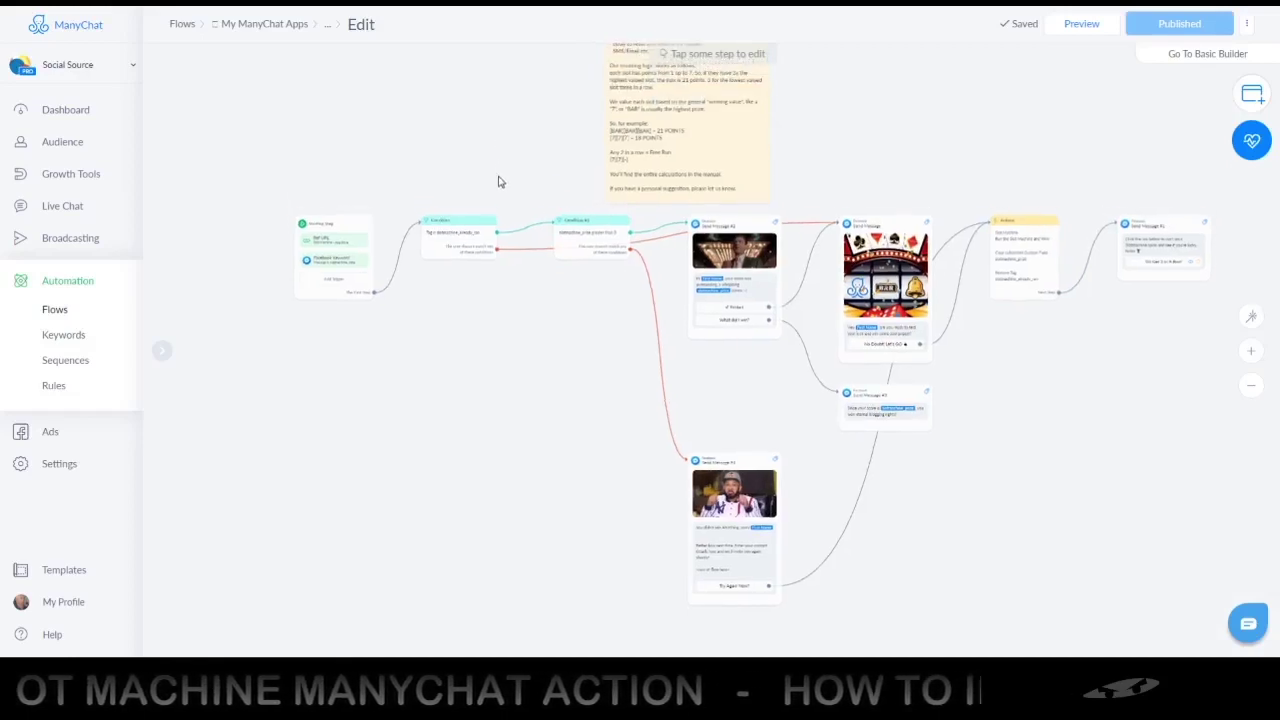
scroll(355, 260, up, 5)
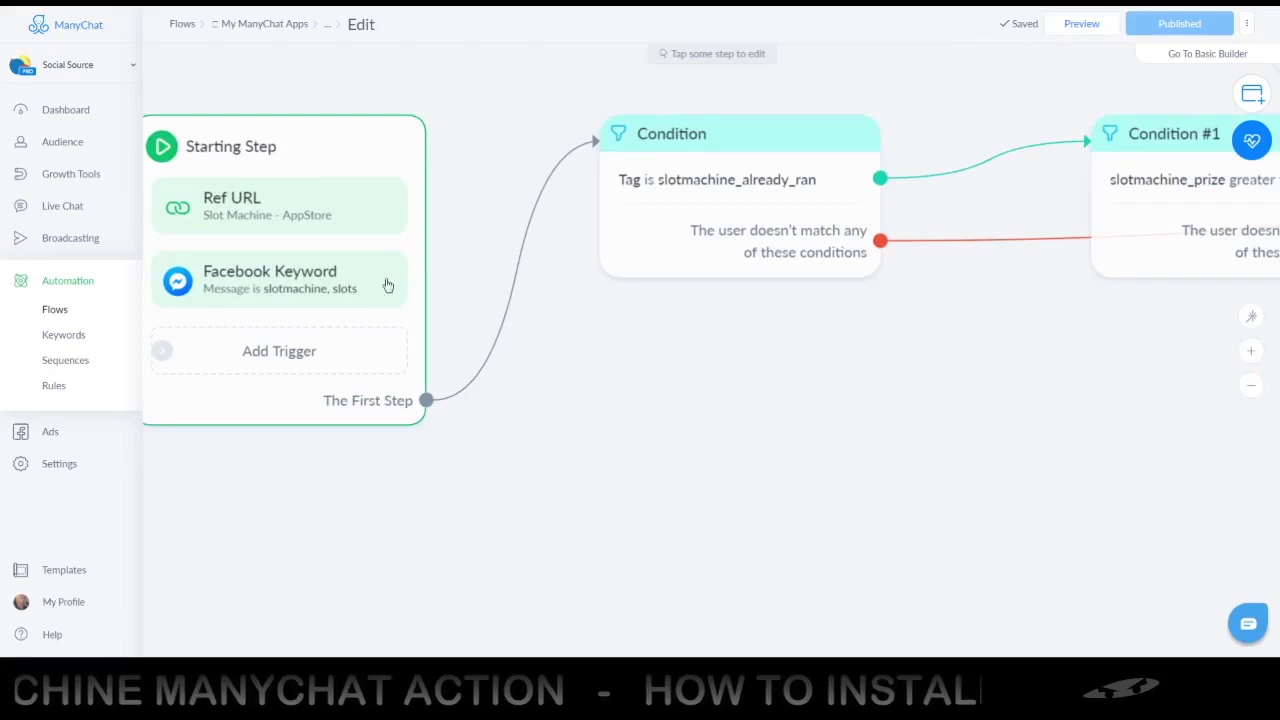
scroll(759, 368, right, 5)
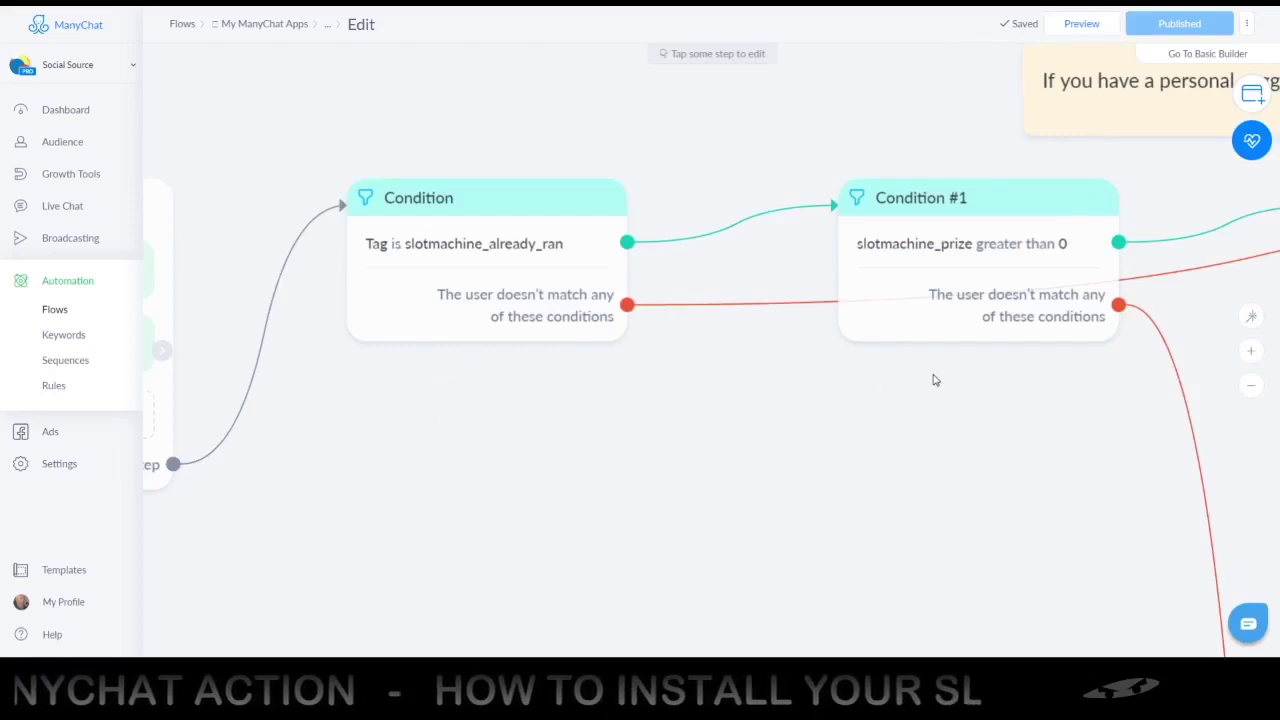
drag(951, 378, 706, 417)
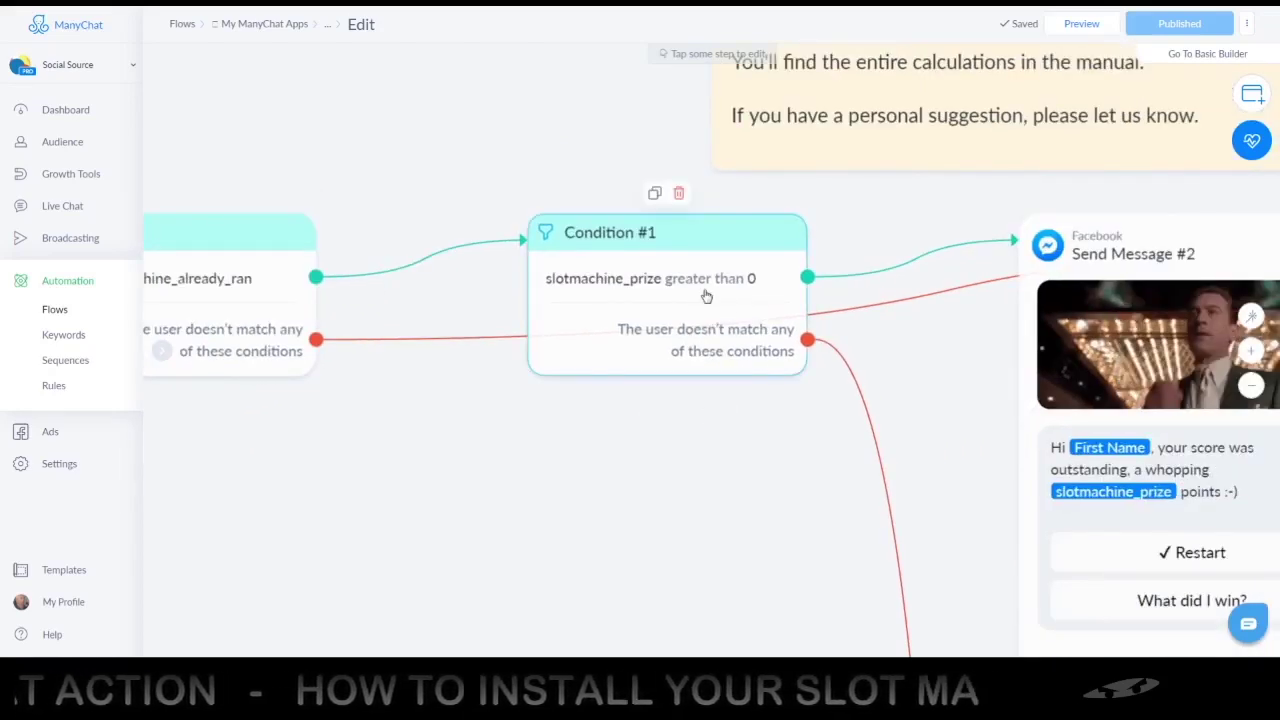
drag(935, 379, 758, 379)
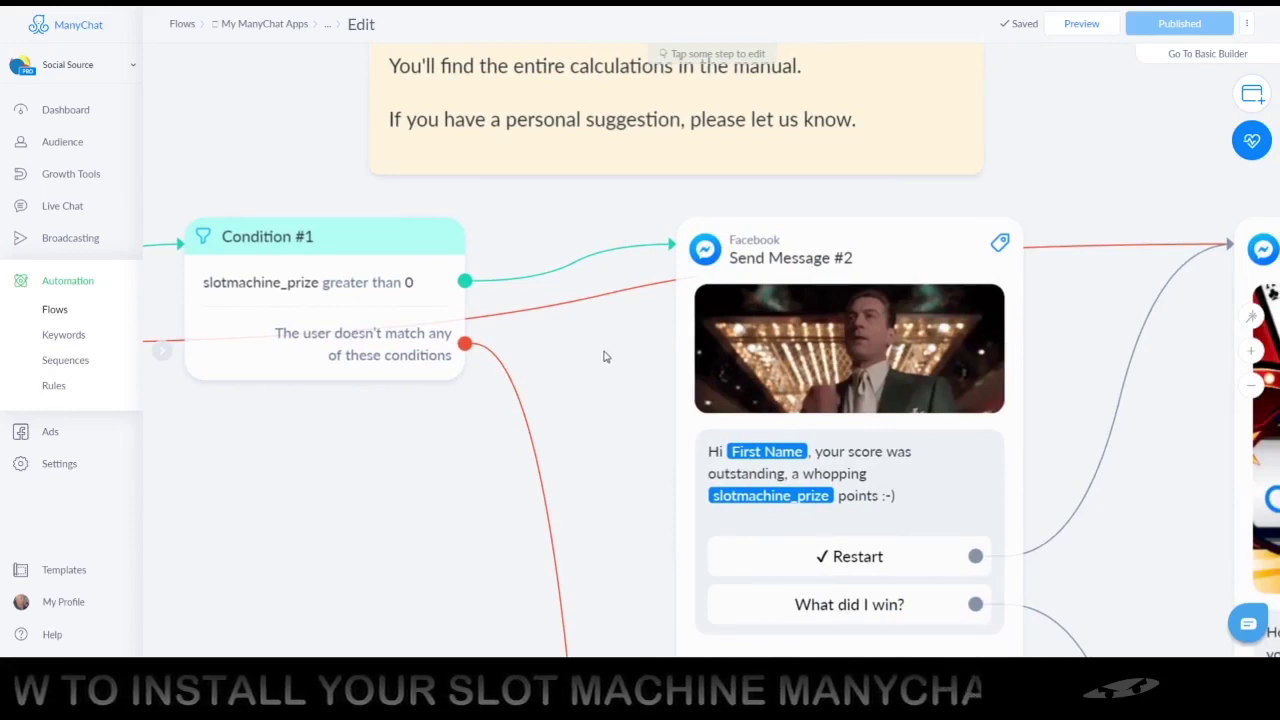
scroll(603, 356, down, 2)
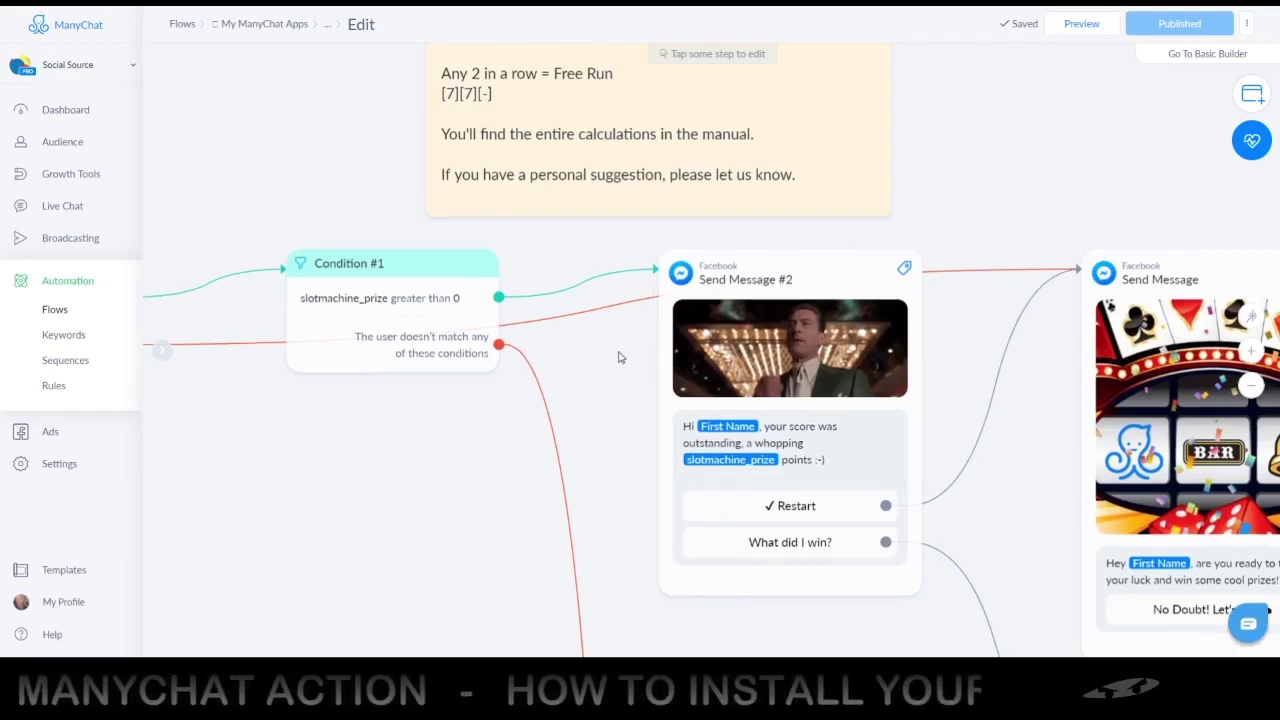
scroll(619, 357, right, 2)
scroll(509, 340, right, 3)
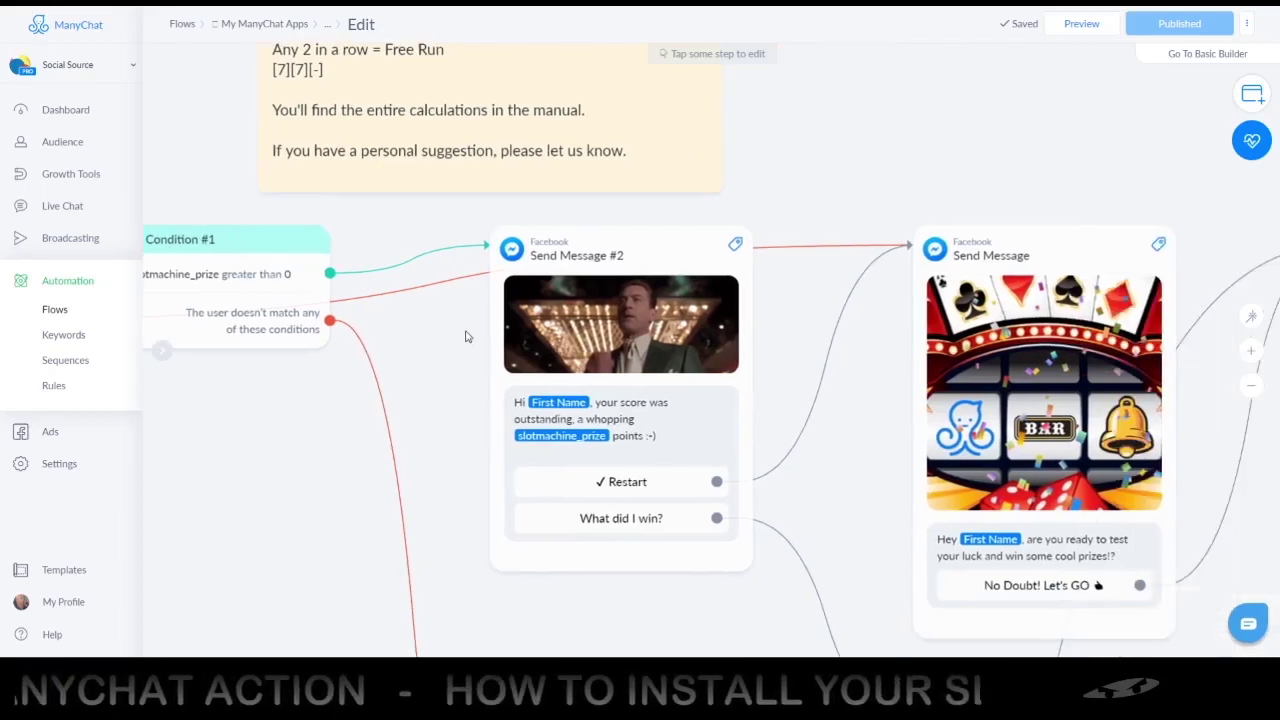
drag(449, 331, 411, 303)
mouse_move(548, 357)
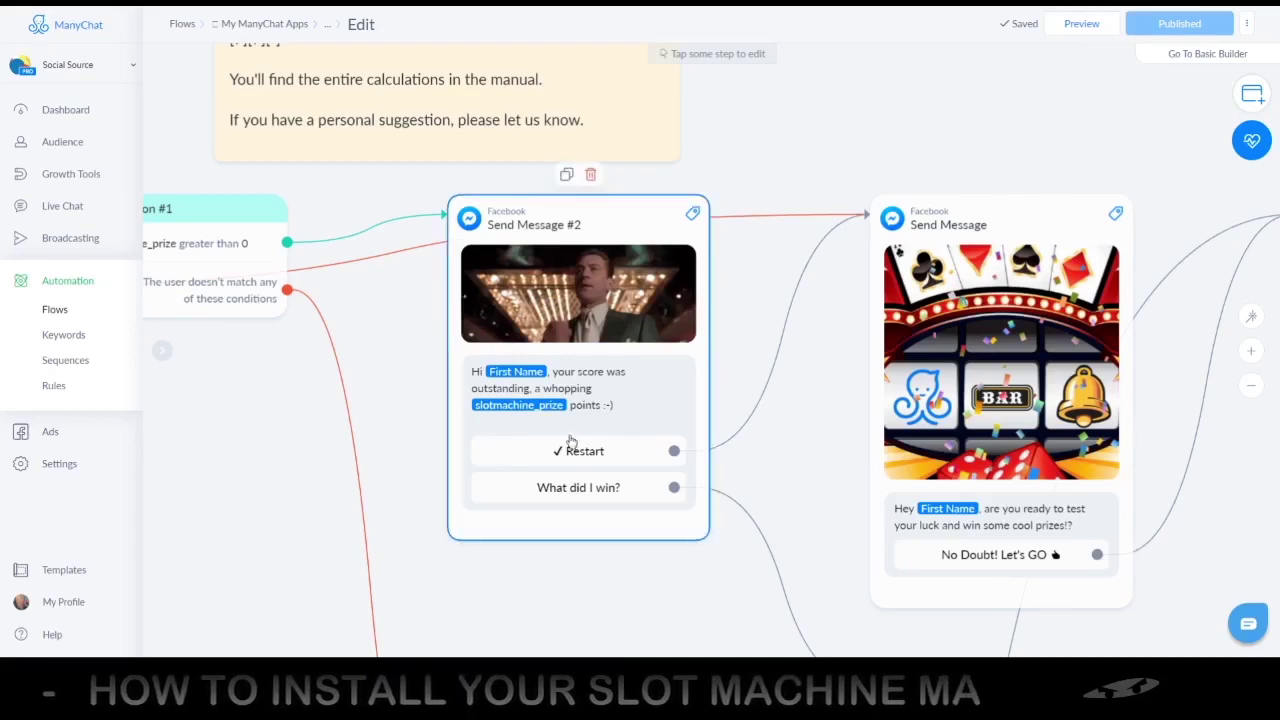
drag(325, 532, 397, 333)
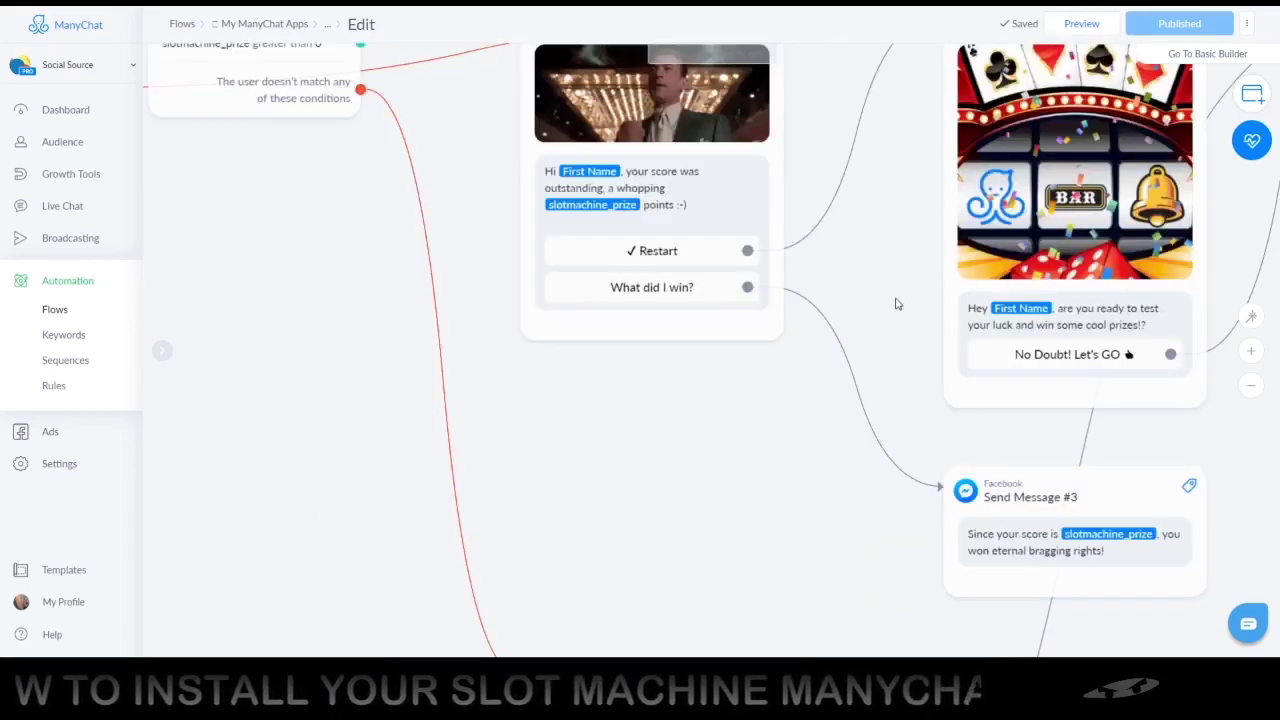
scroll(892, 308, right, 5)
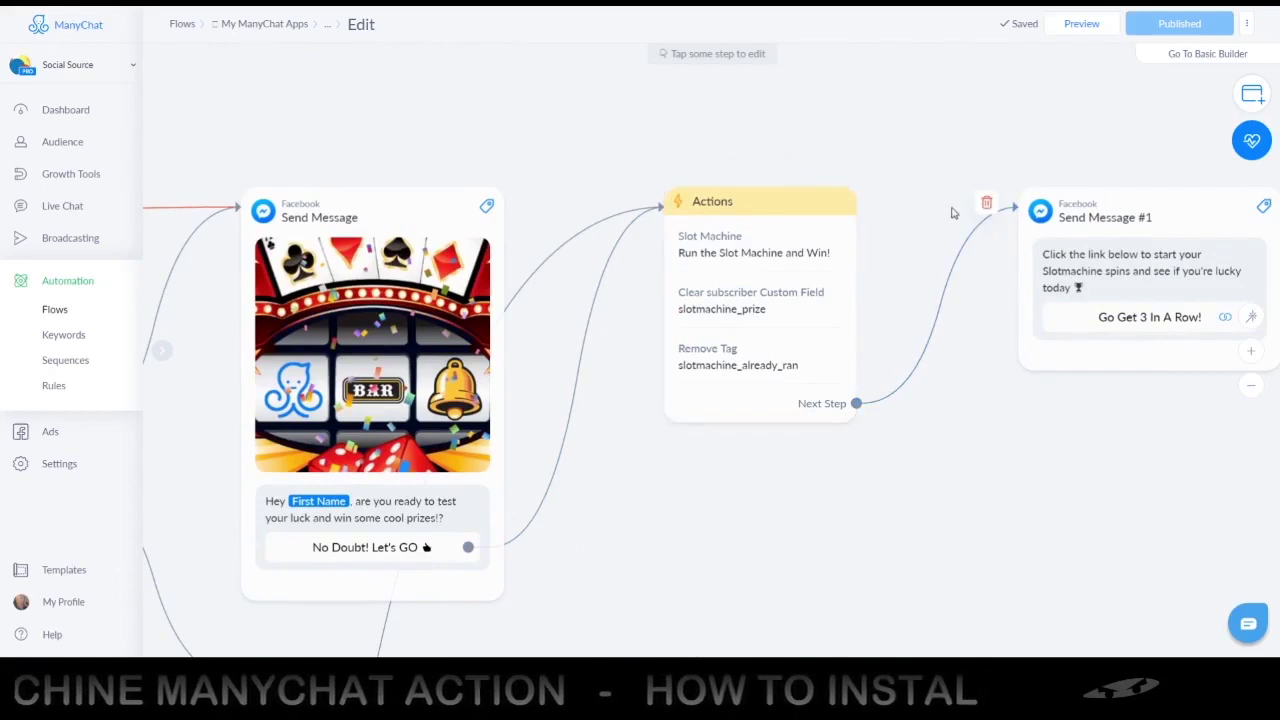
Add a Logic > Actions step (Actions #1) and give it a Slot Machine action
click(1250, 96)
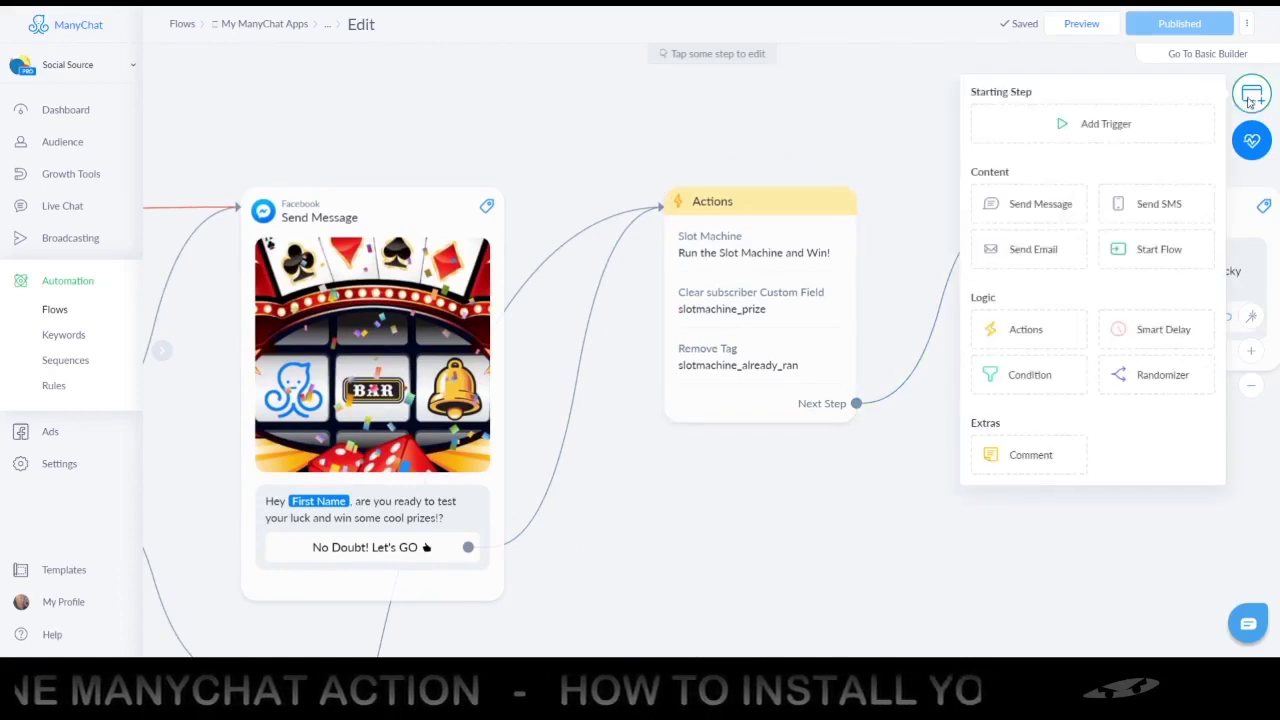
click(1044, 331)
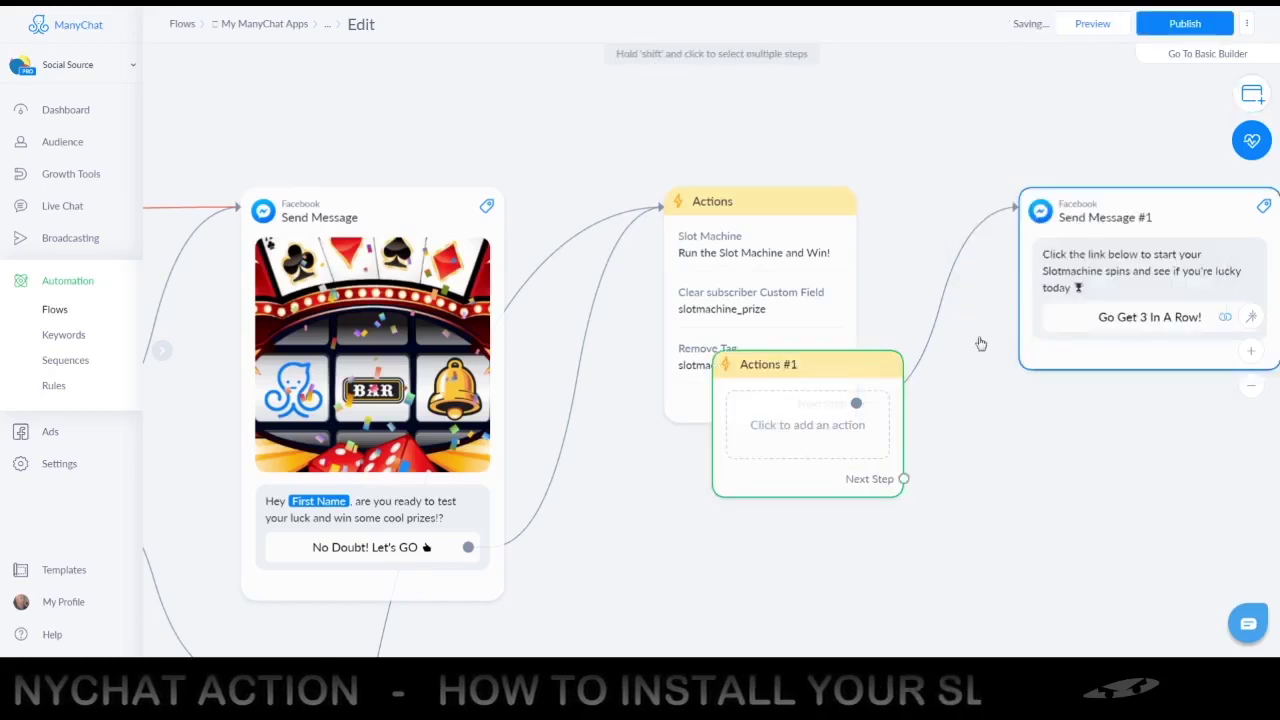
click(794, 426)
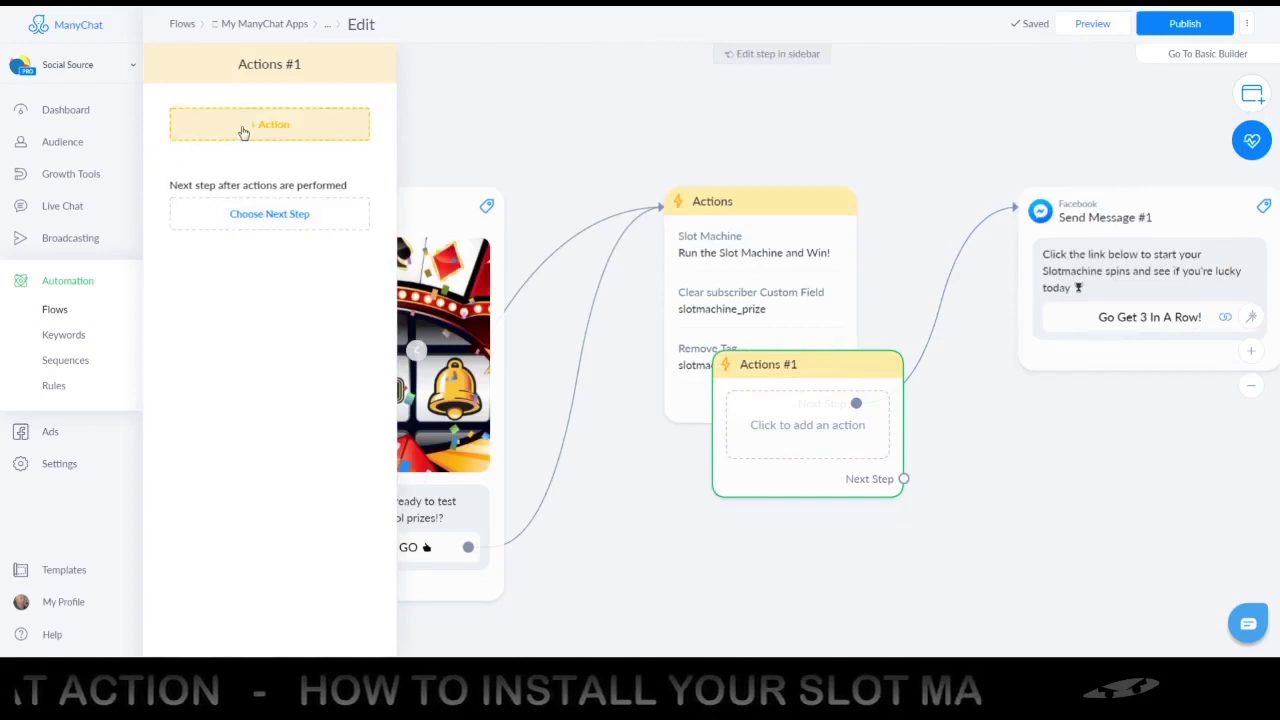
click(243, 130)
scroll(250, 220, down, 10)
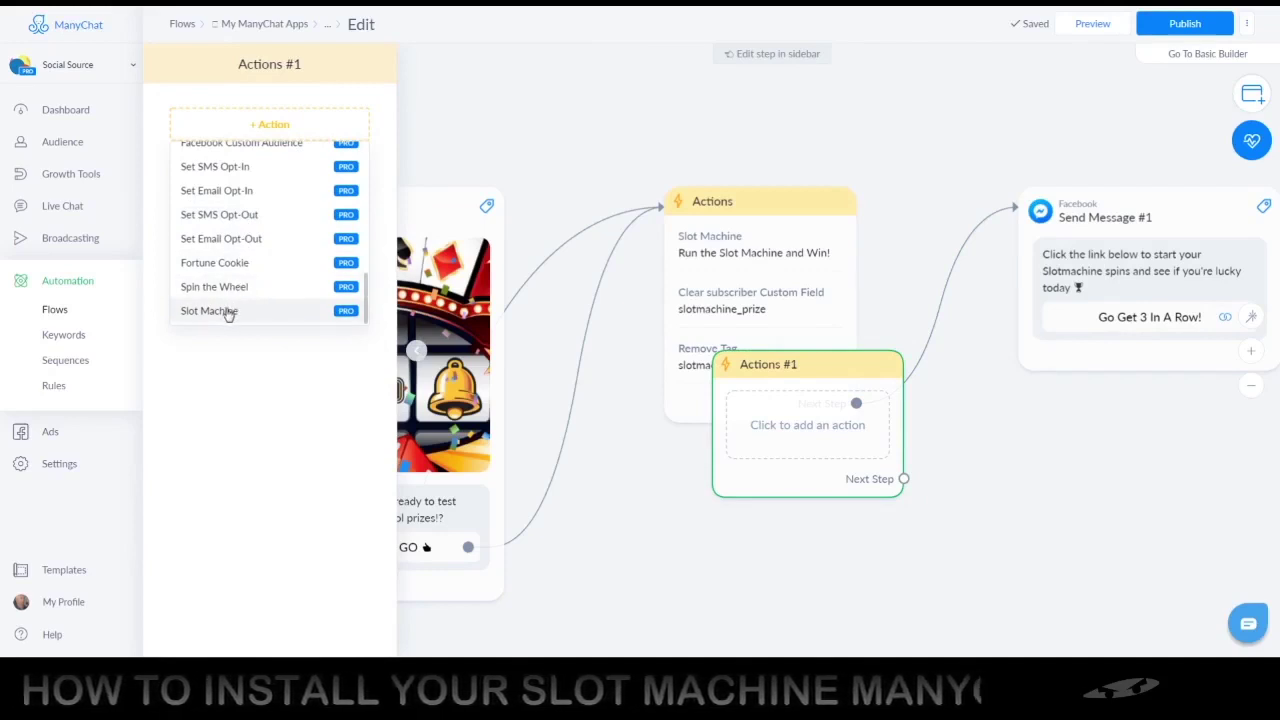
click(209, 311)
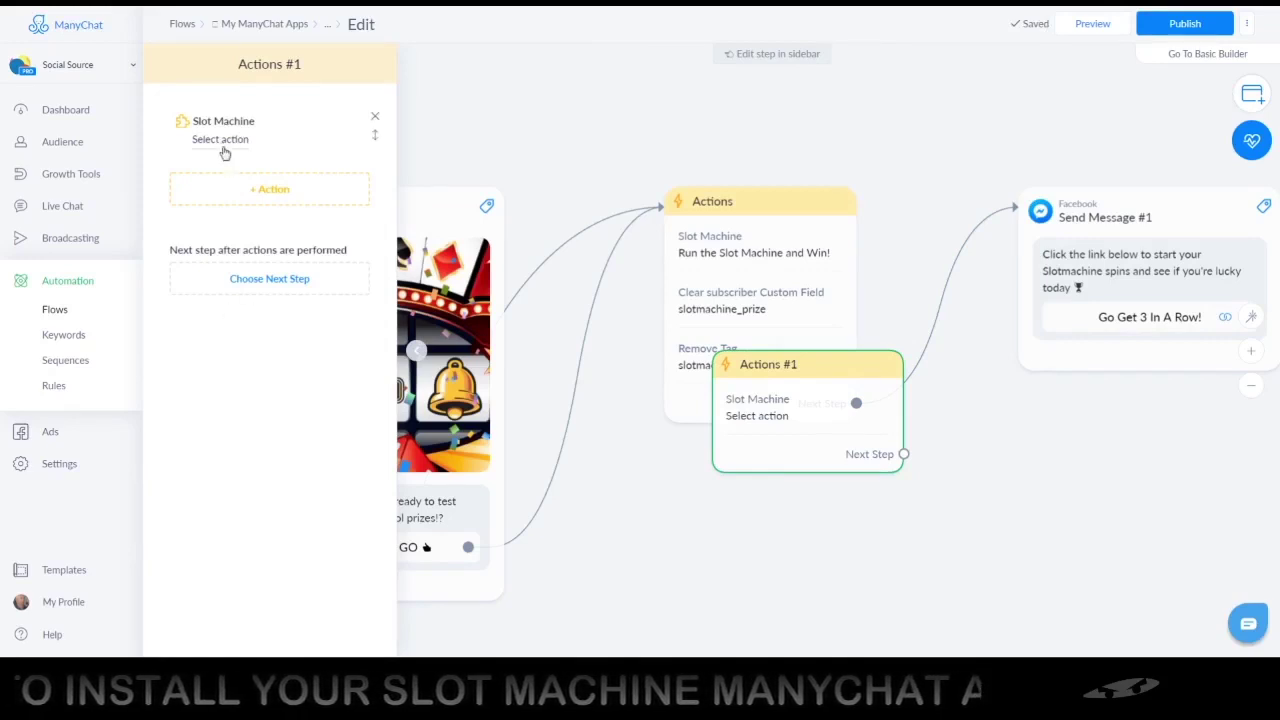
click(219, 141)
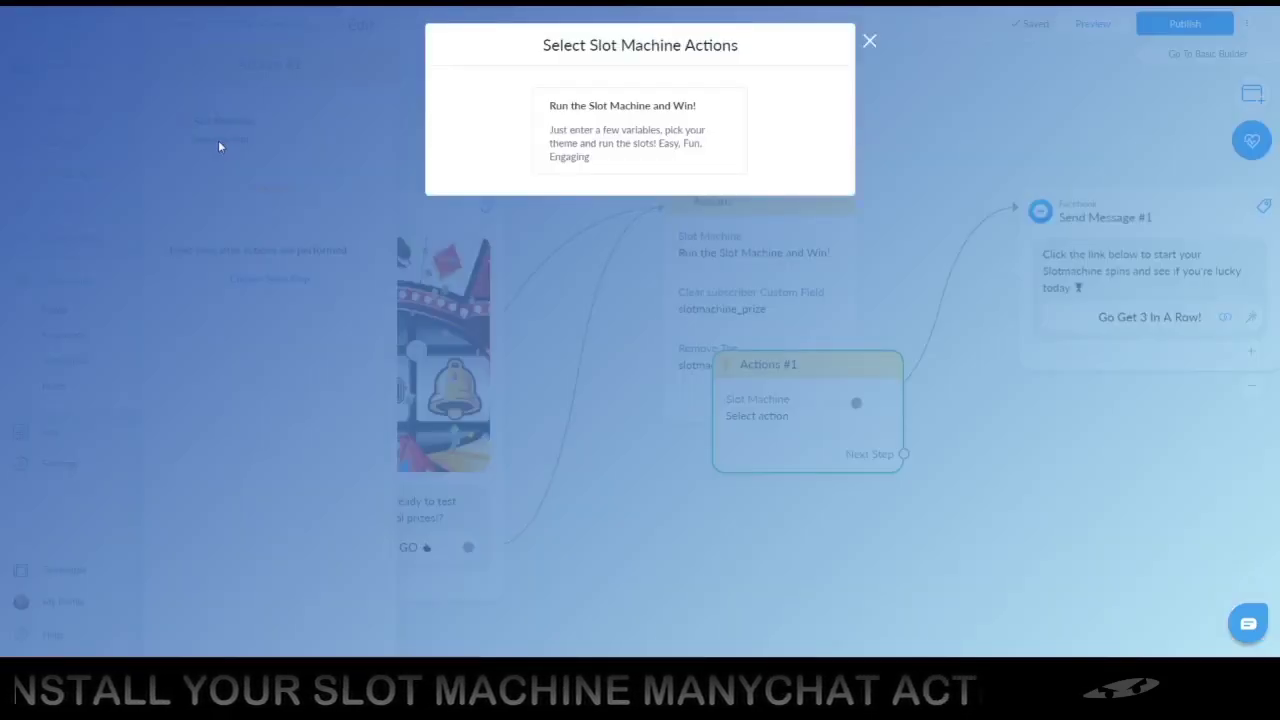
click(680, 132)
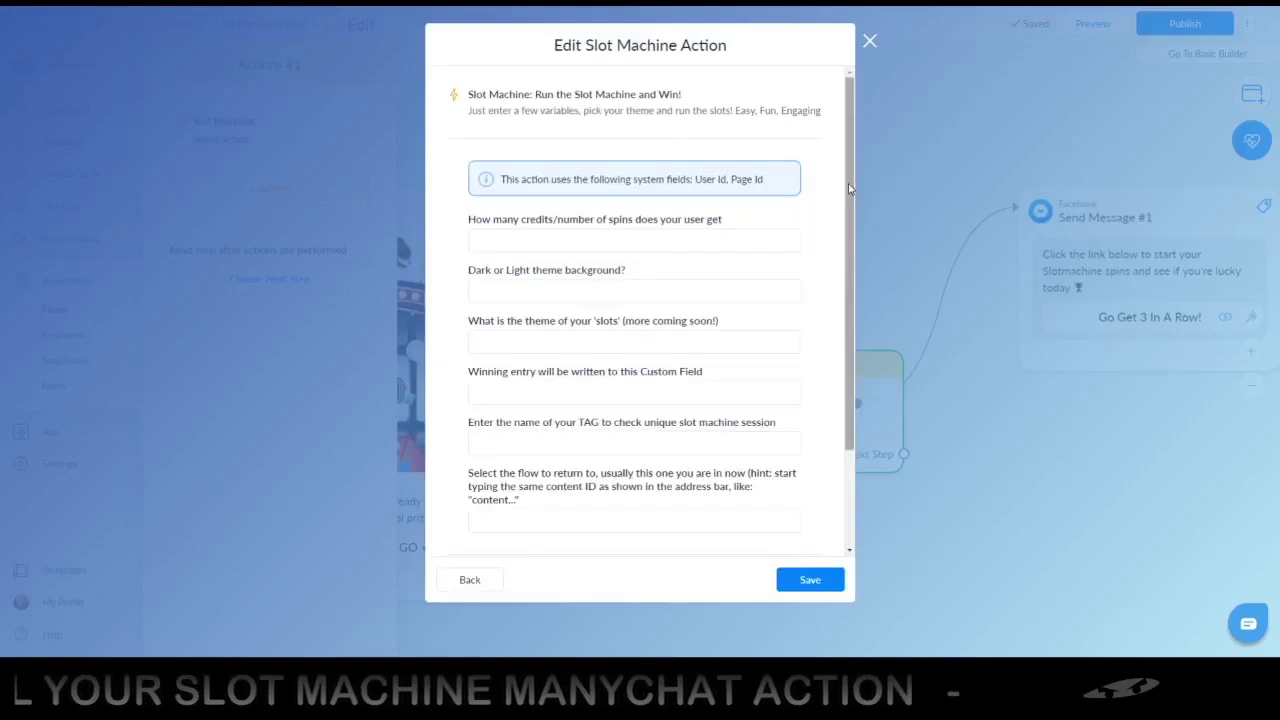
scroll(840, 300, down, 3)
scroll(843, 320, up, 3)
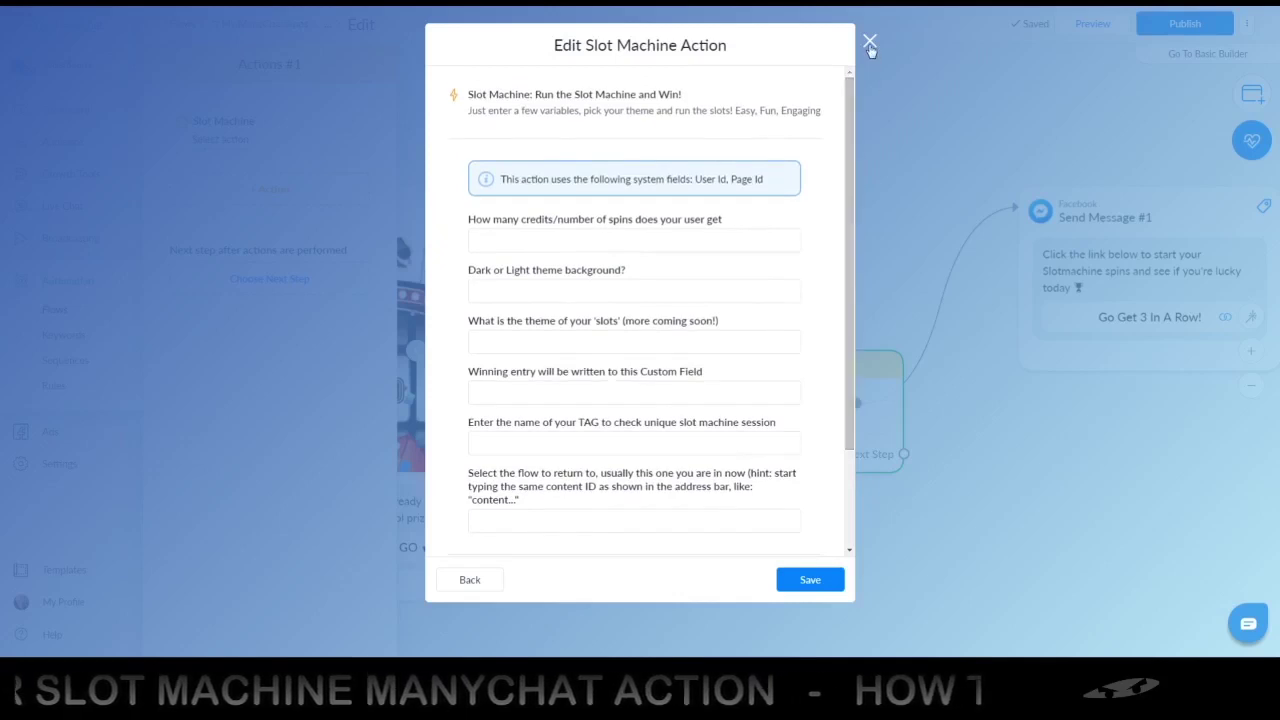
click(869, 43)
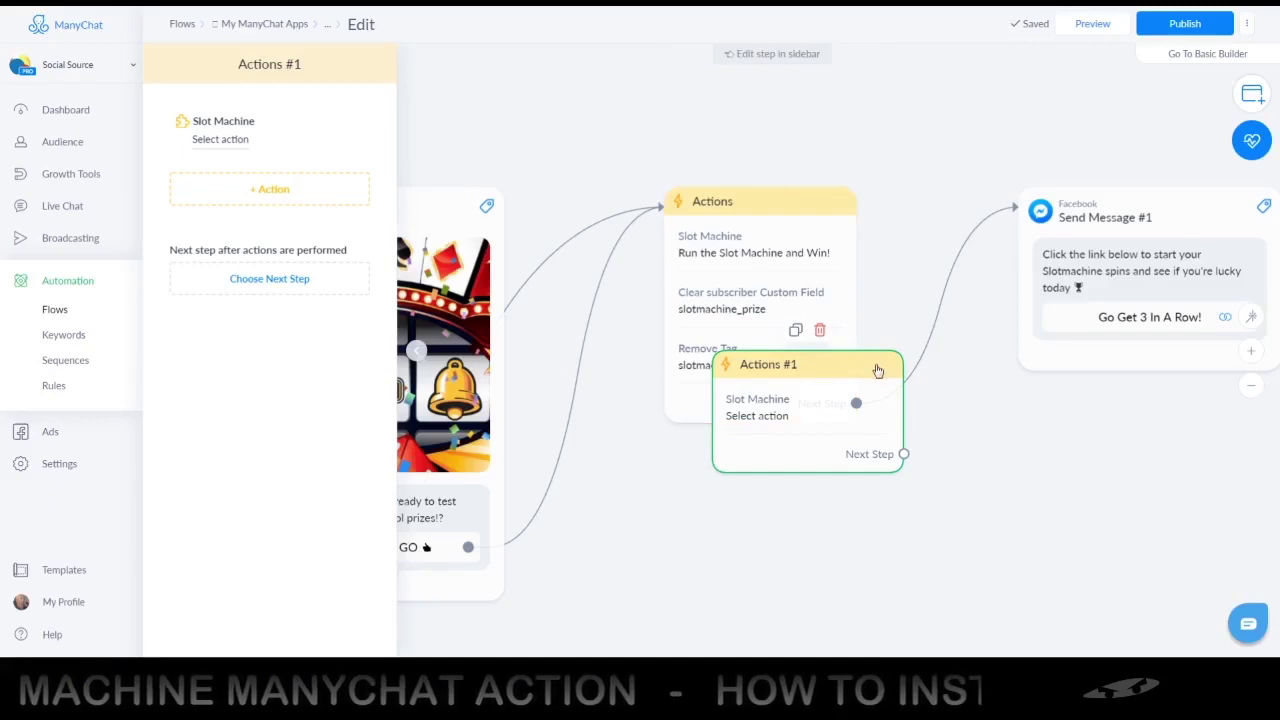
Move the empty Actions #1 step aside and delete it, confirming the removal
drag(877, 369, 964, 462)
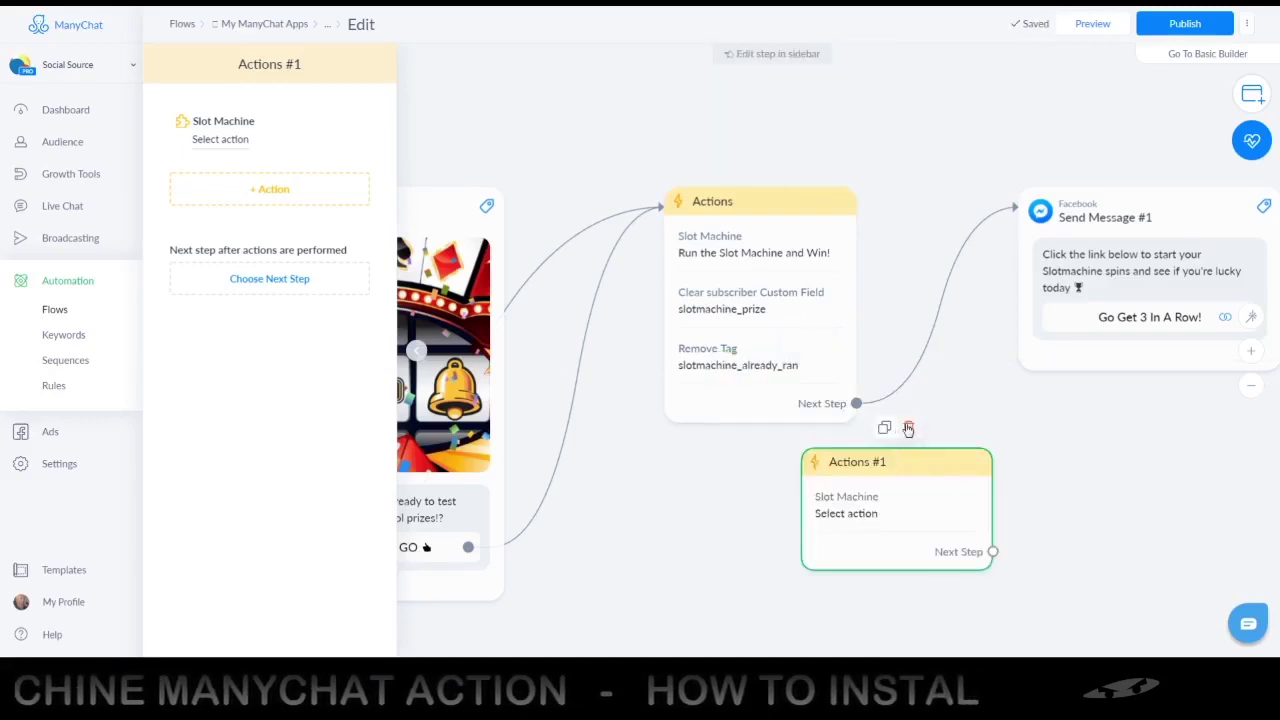
click(906, 429)
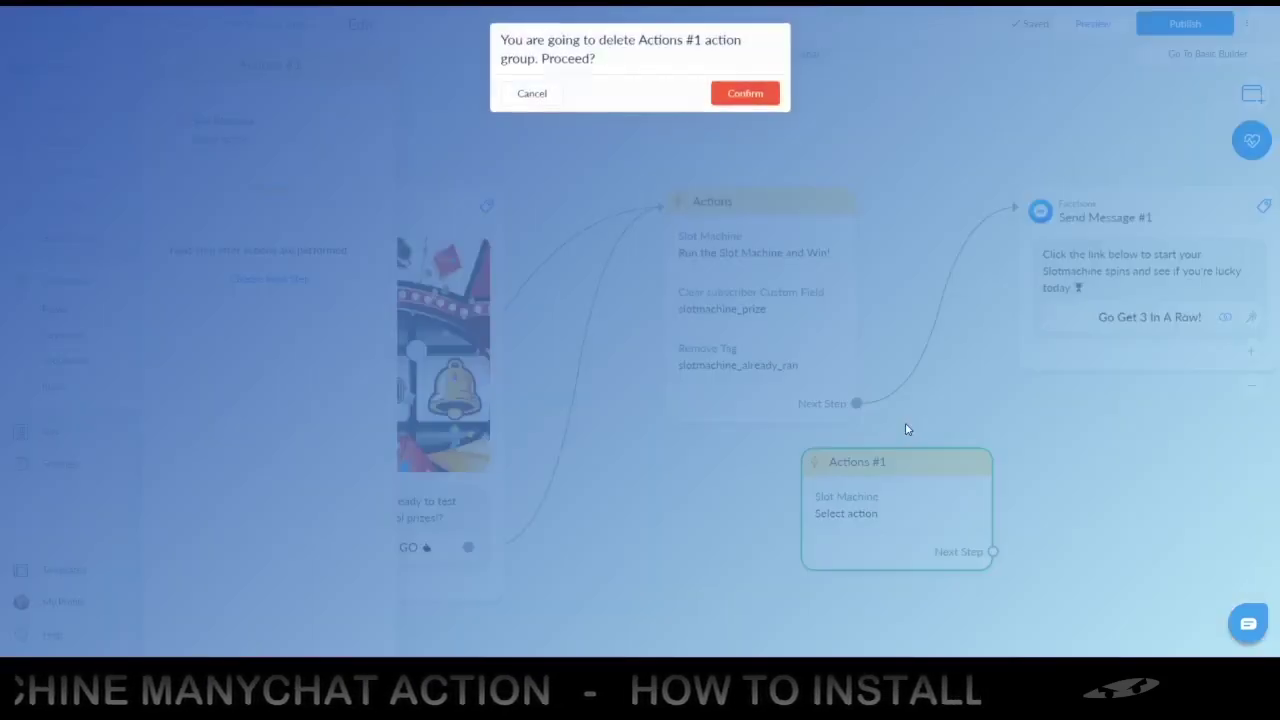
click(737, 95)
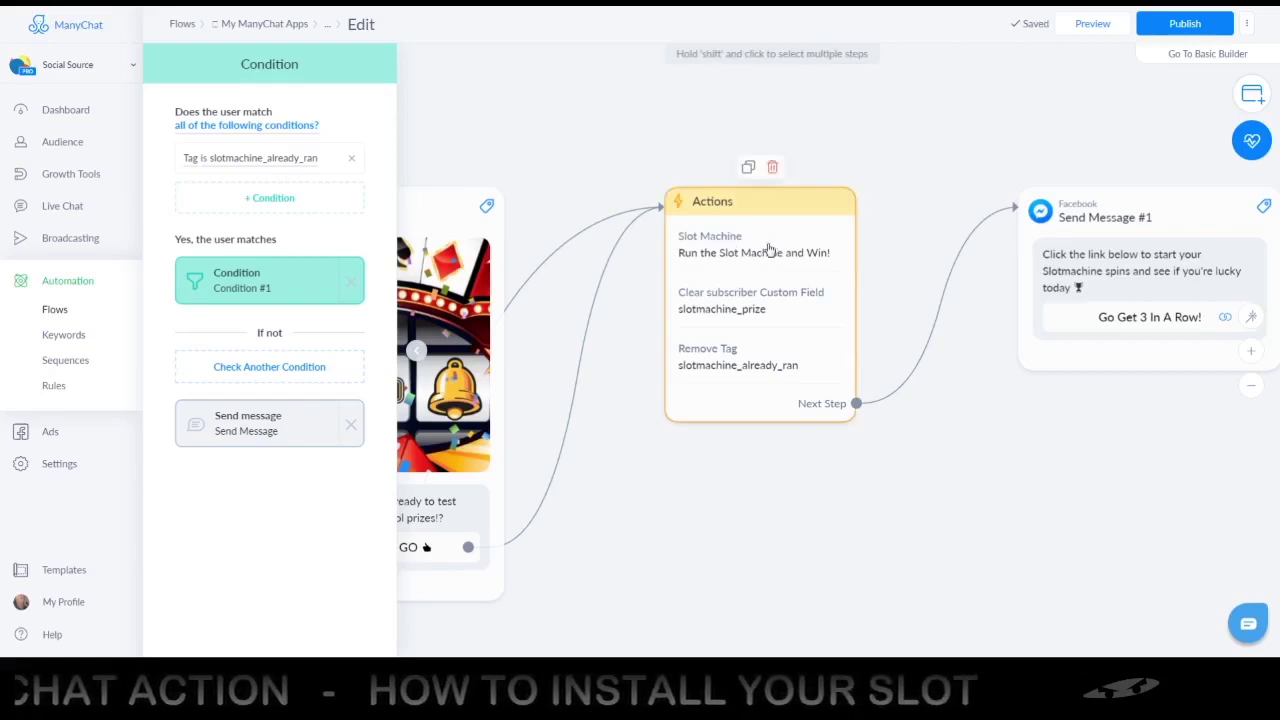
Verify Send Message #1's Go Get 3 In A Row! button opens slotmachine_webview_url, then close the editor
scroll(1095, 428, right, 2)
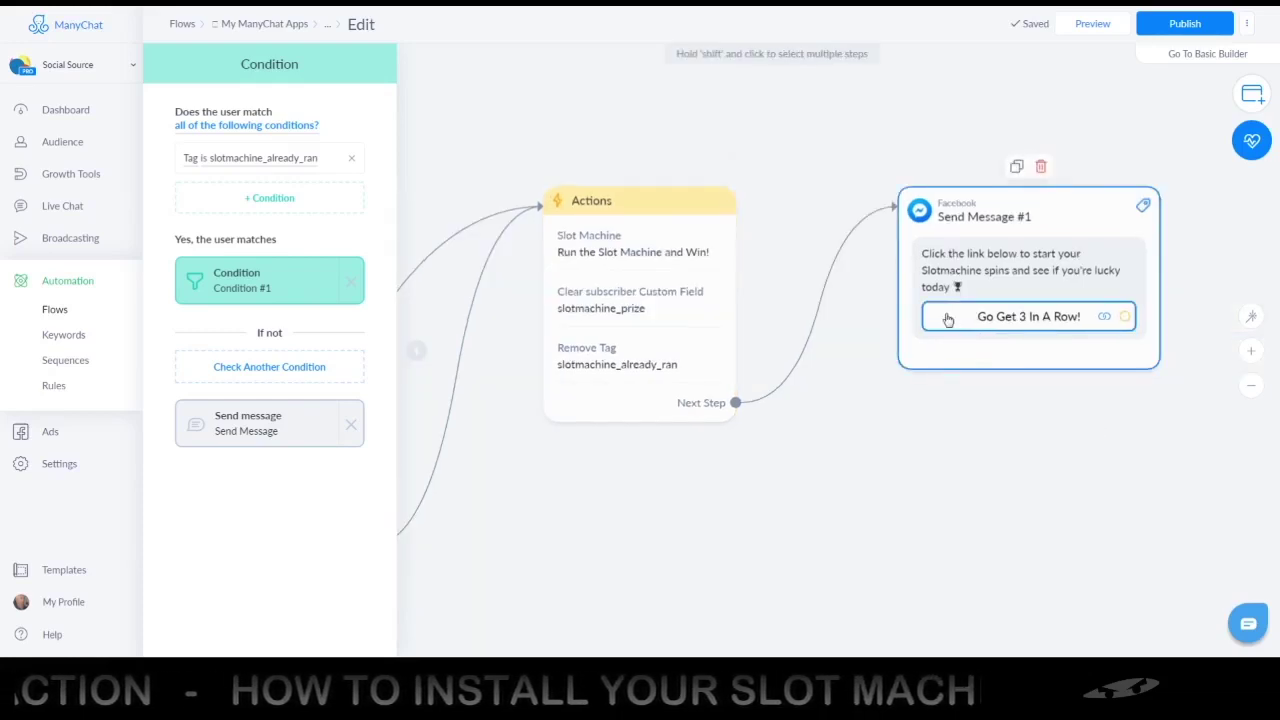
click(956, 318)
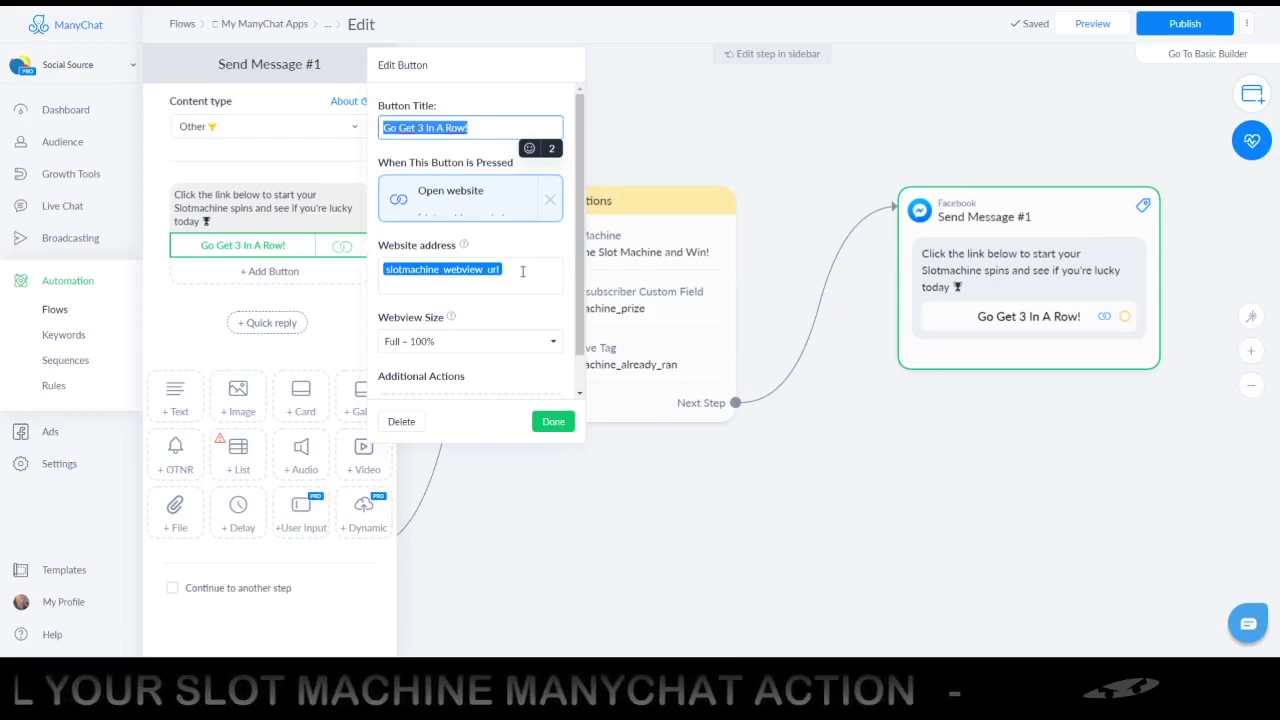
click(793, 254)
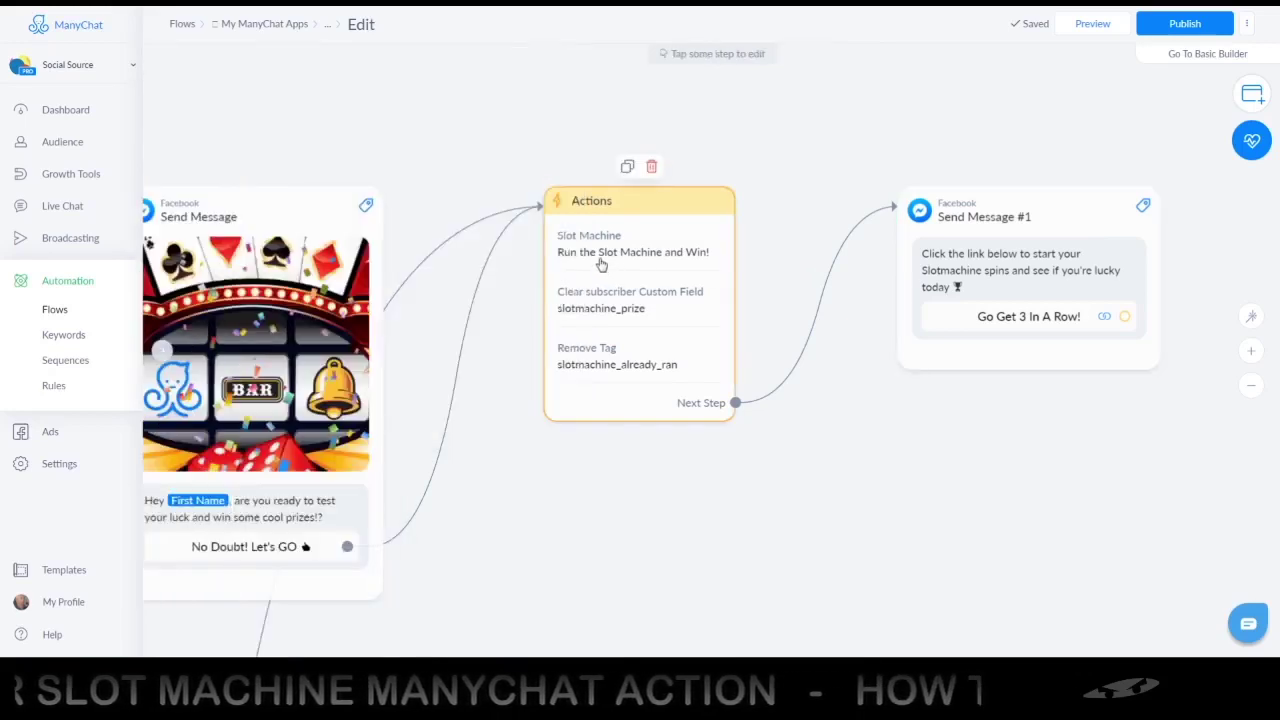
Open the Actions step and then its Slot Machine action in Edit Slot Machine Action
click(601, 262)
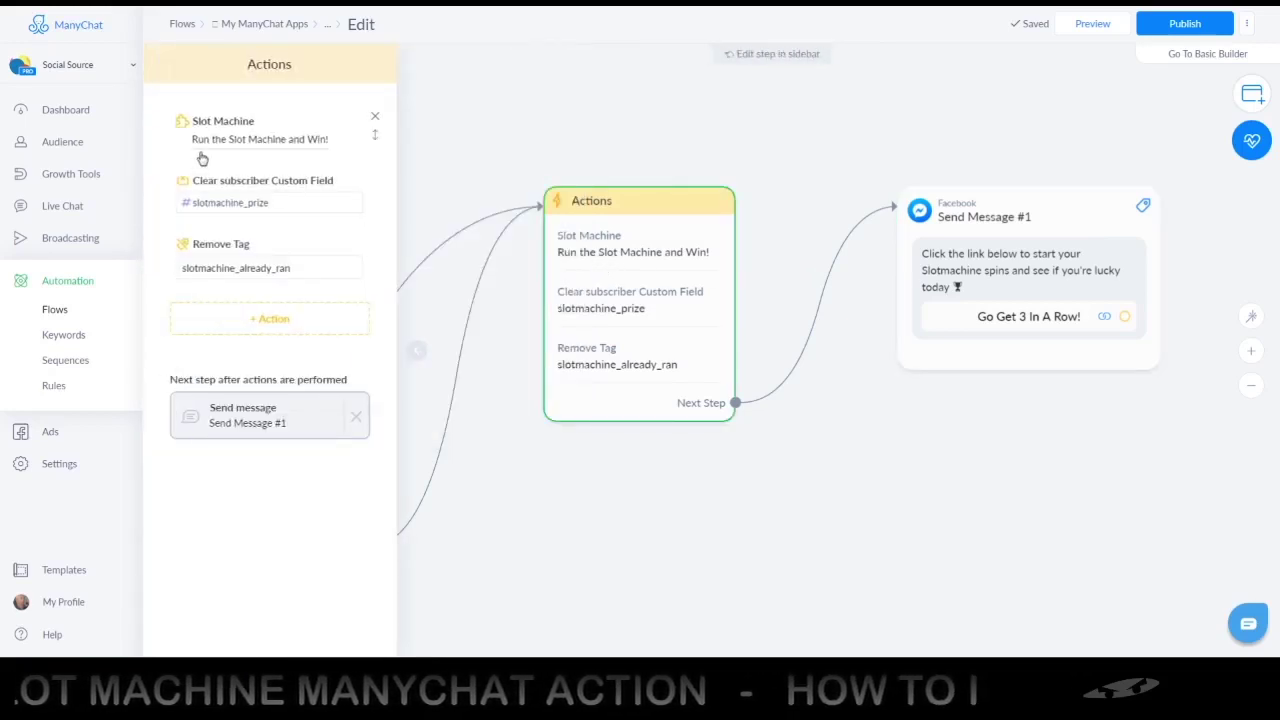
click(213, 142)
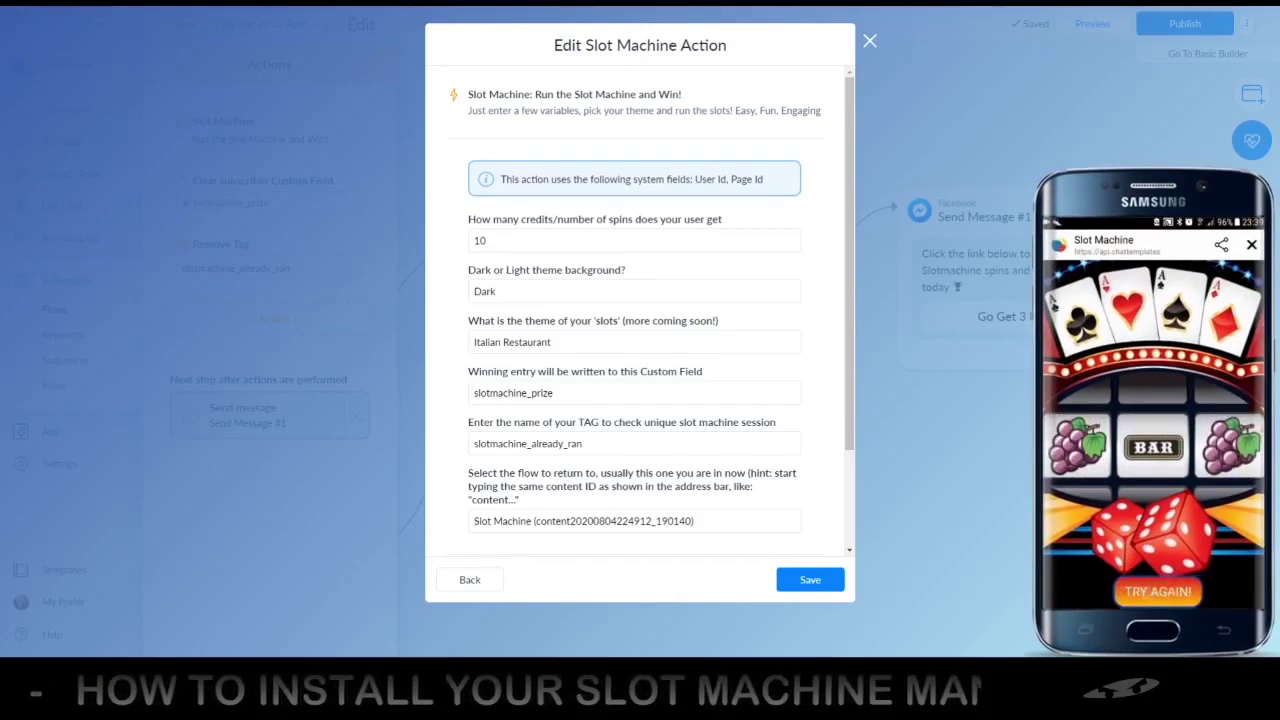
Keep 10 spins per user and the Dark background, then list the available slot themes
click(596, 238)
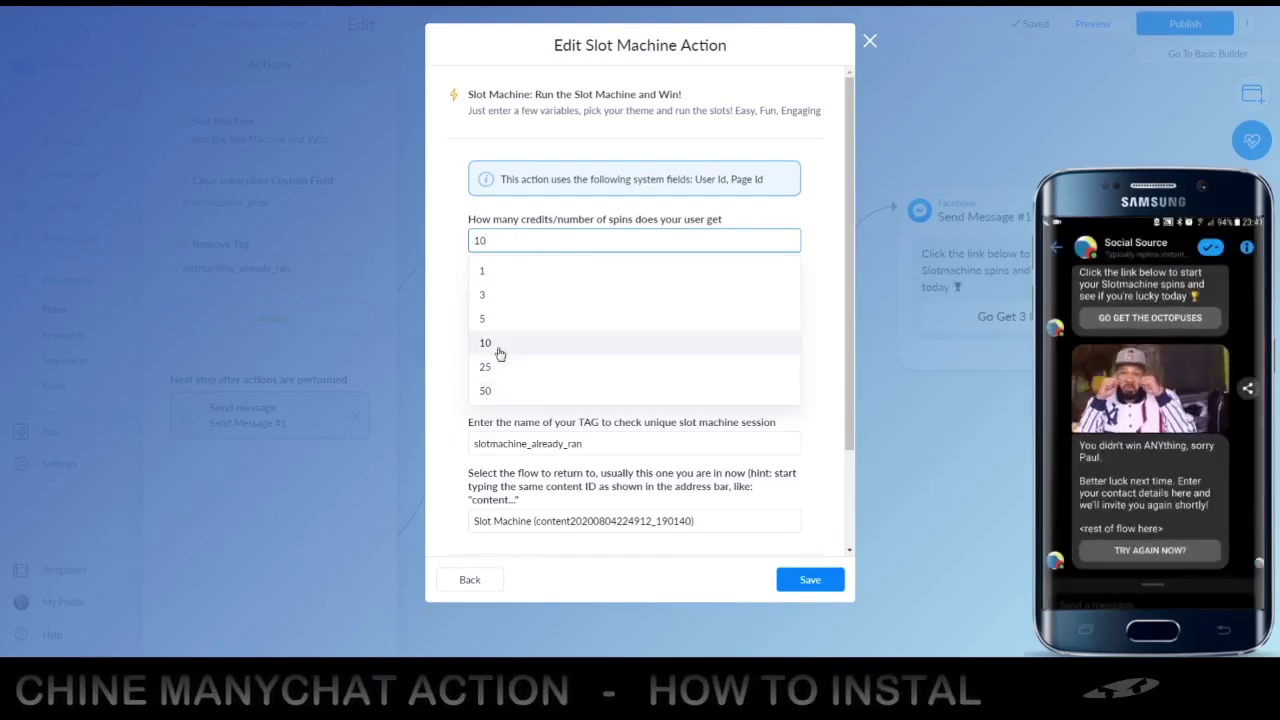
click(490, 342)
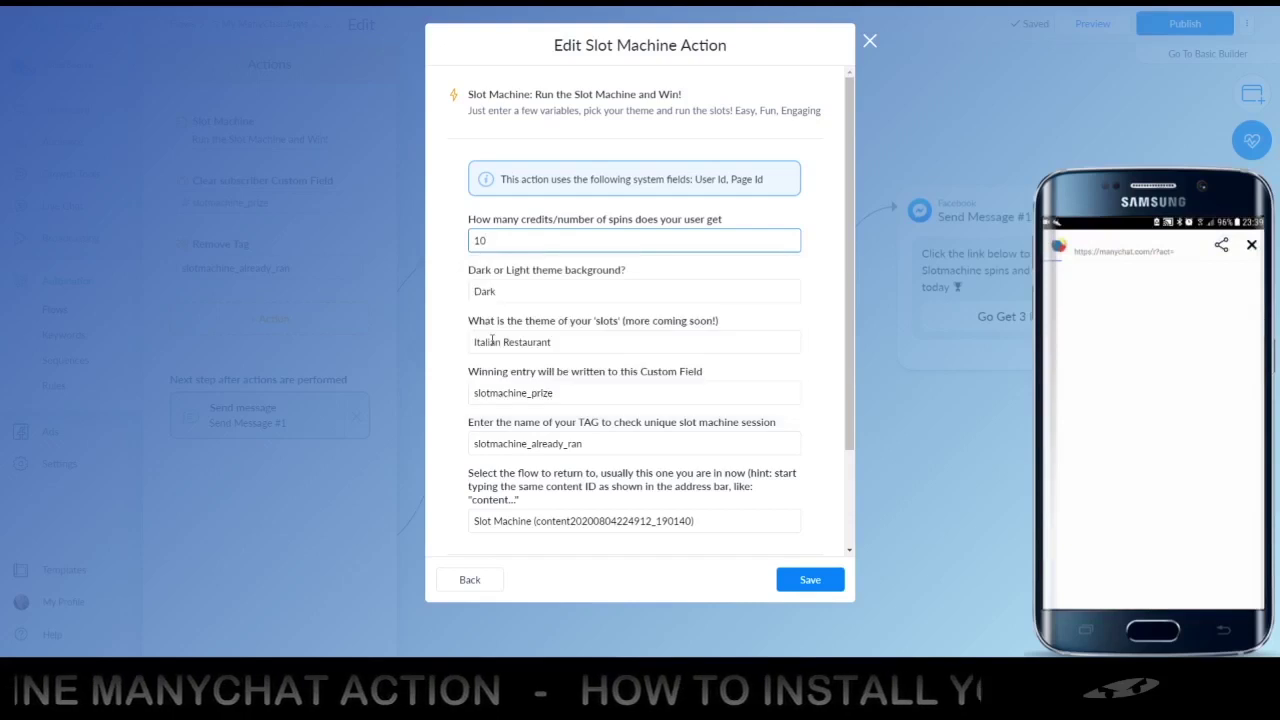
click(505, 291)
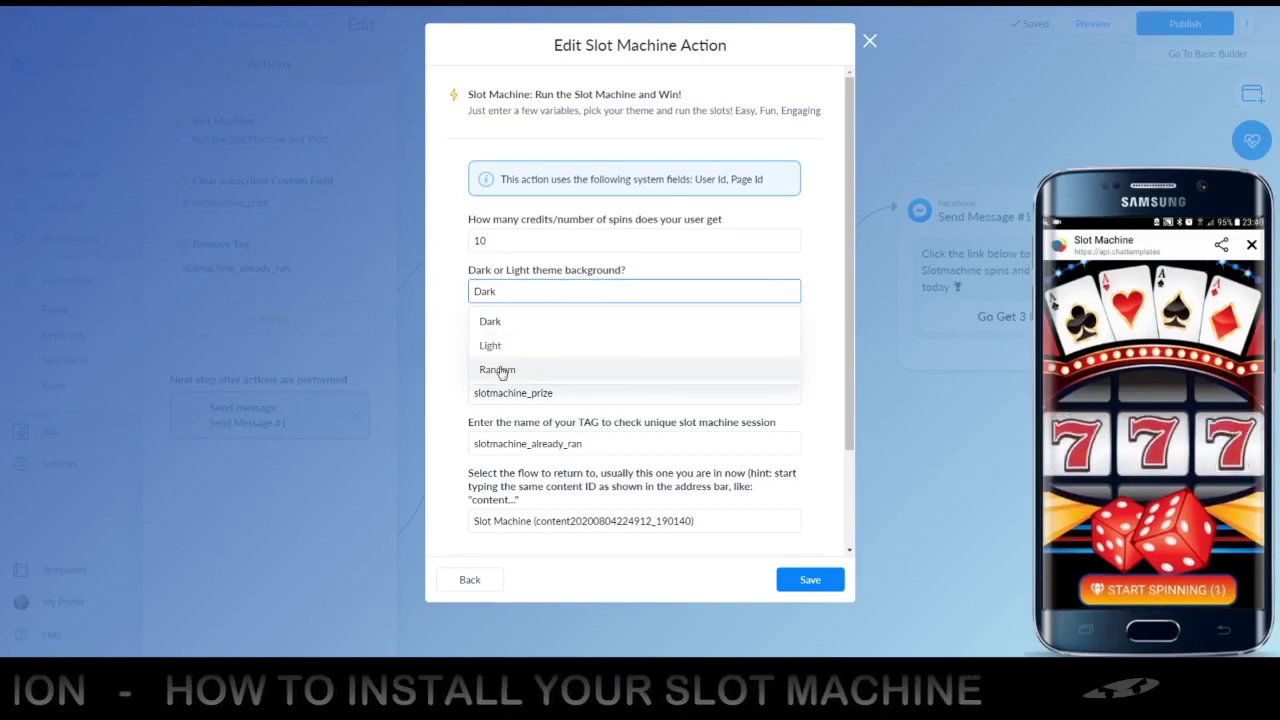
click(455, 328)
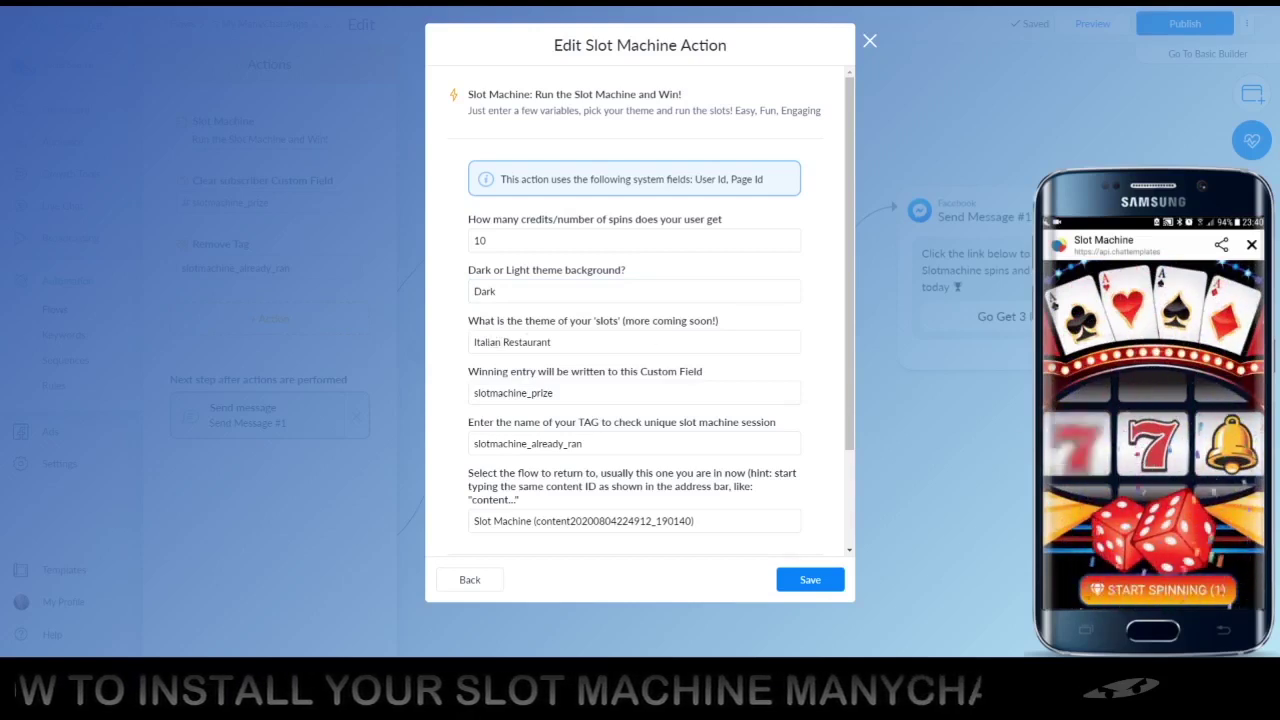
click(550, 350)
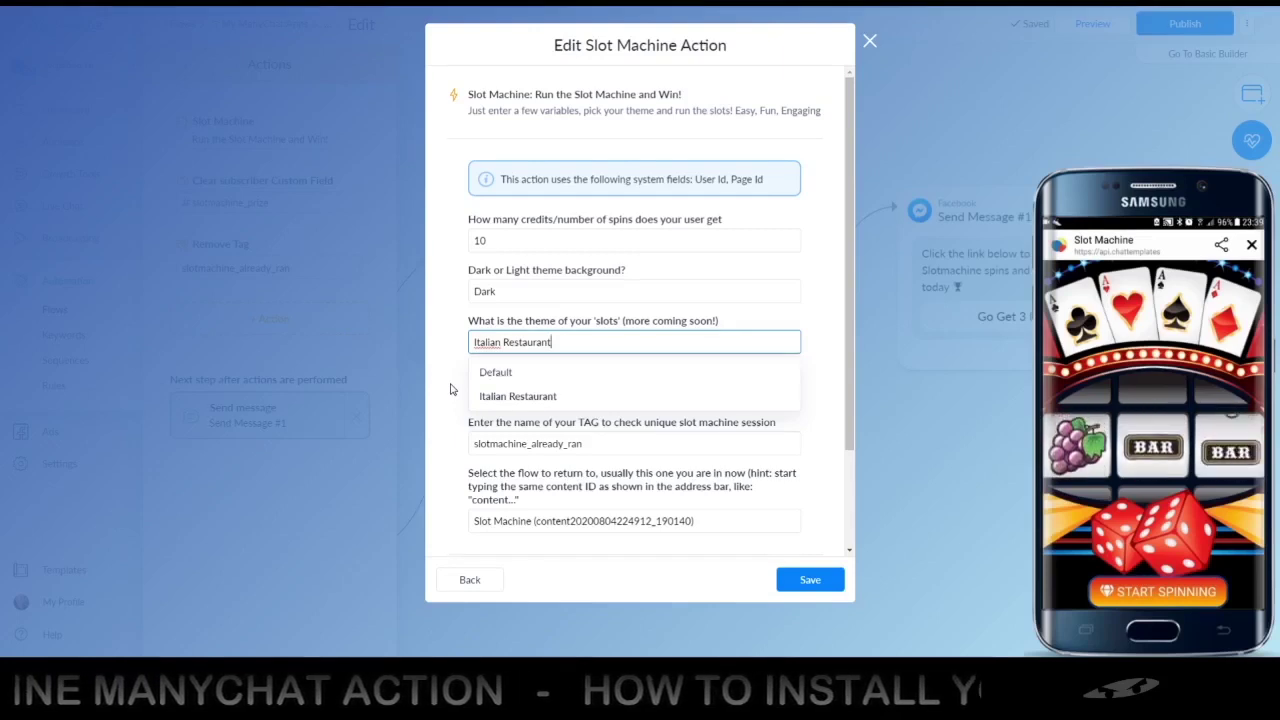
Keep the Italian Restaurant theme and slotmachine_already_ran tag, then scroll down to Response mapping
click(451, 391)
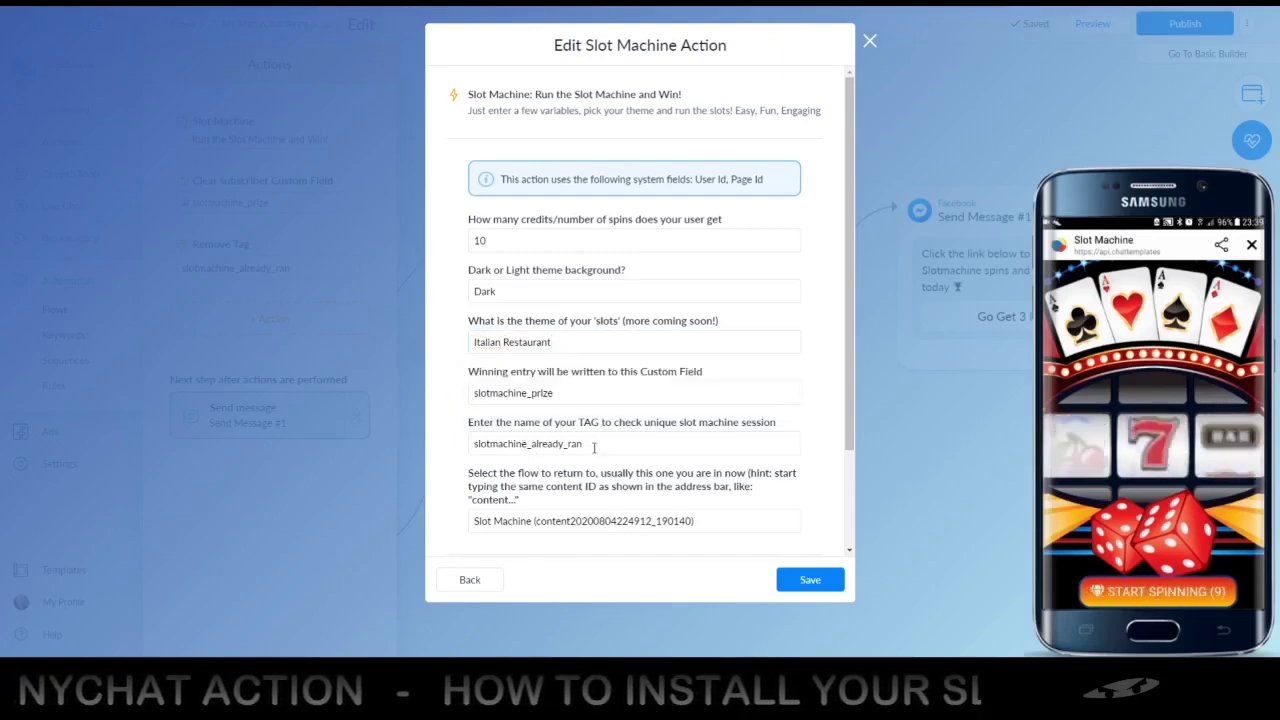
click(594, 448)
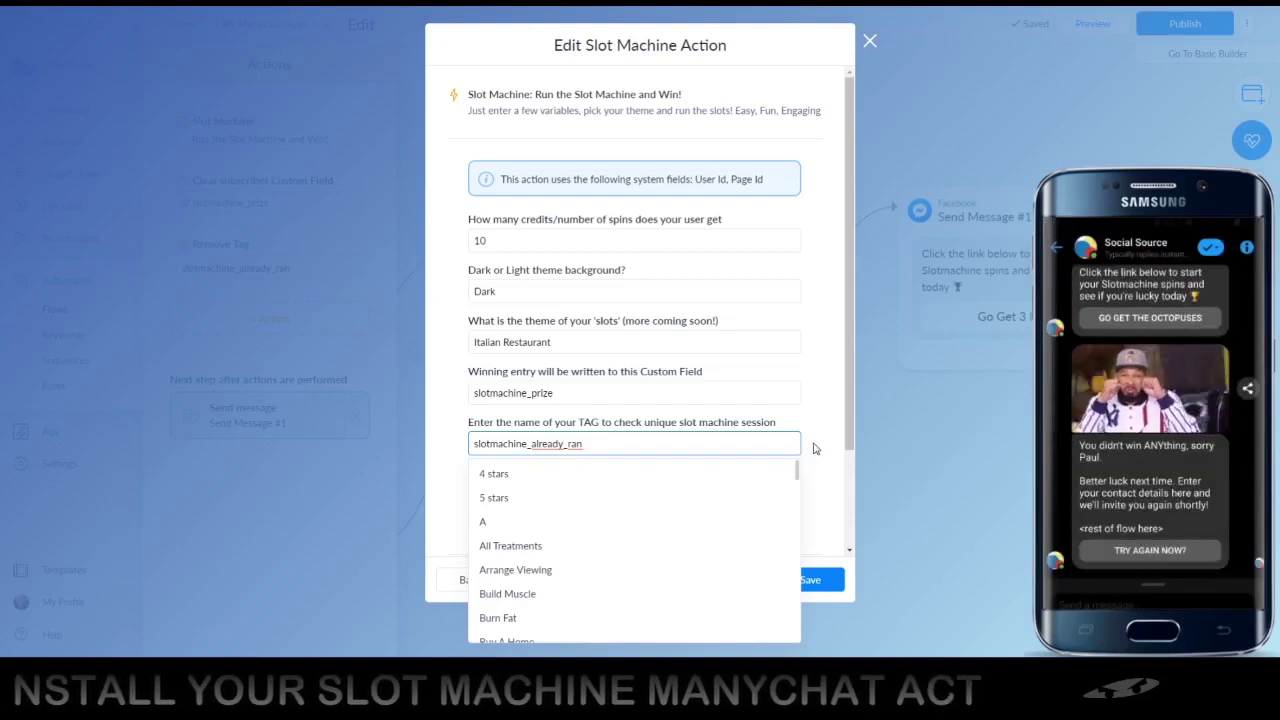
click(815, 448)
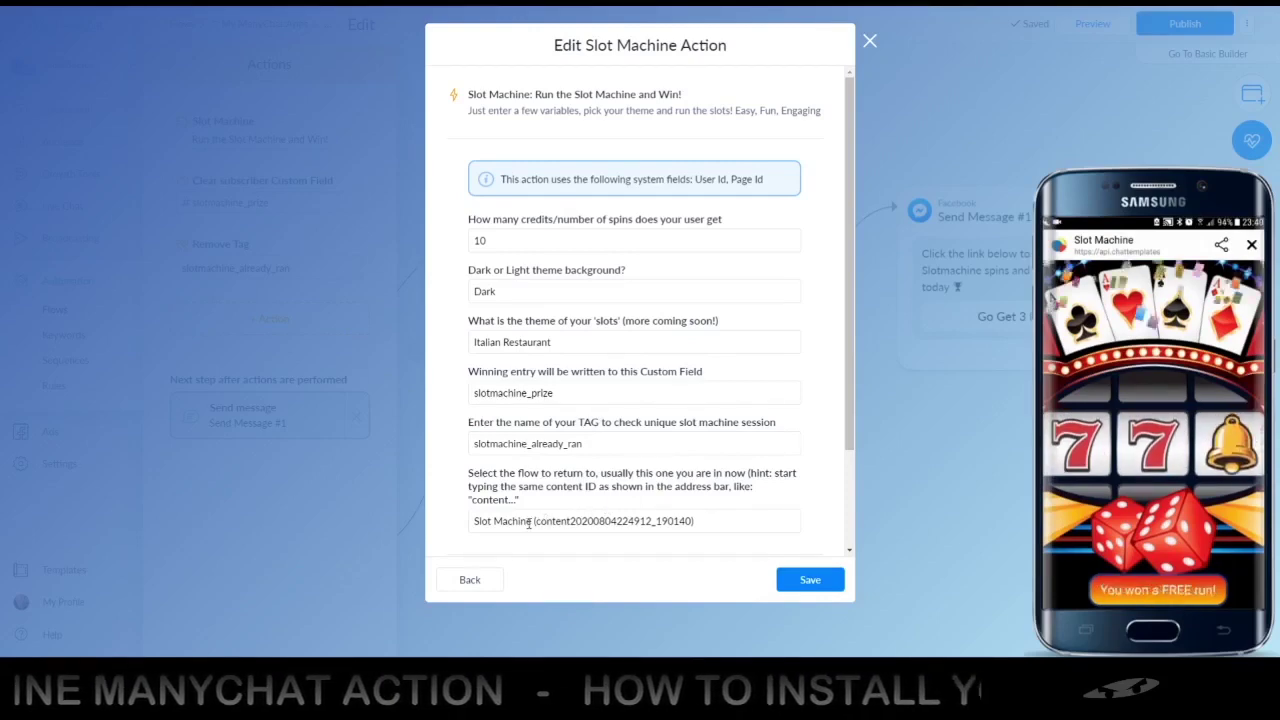
drag(853, 430, 853, 512)
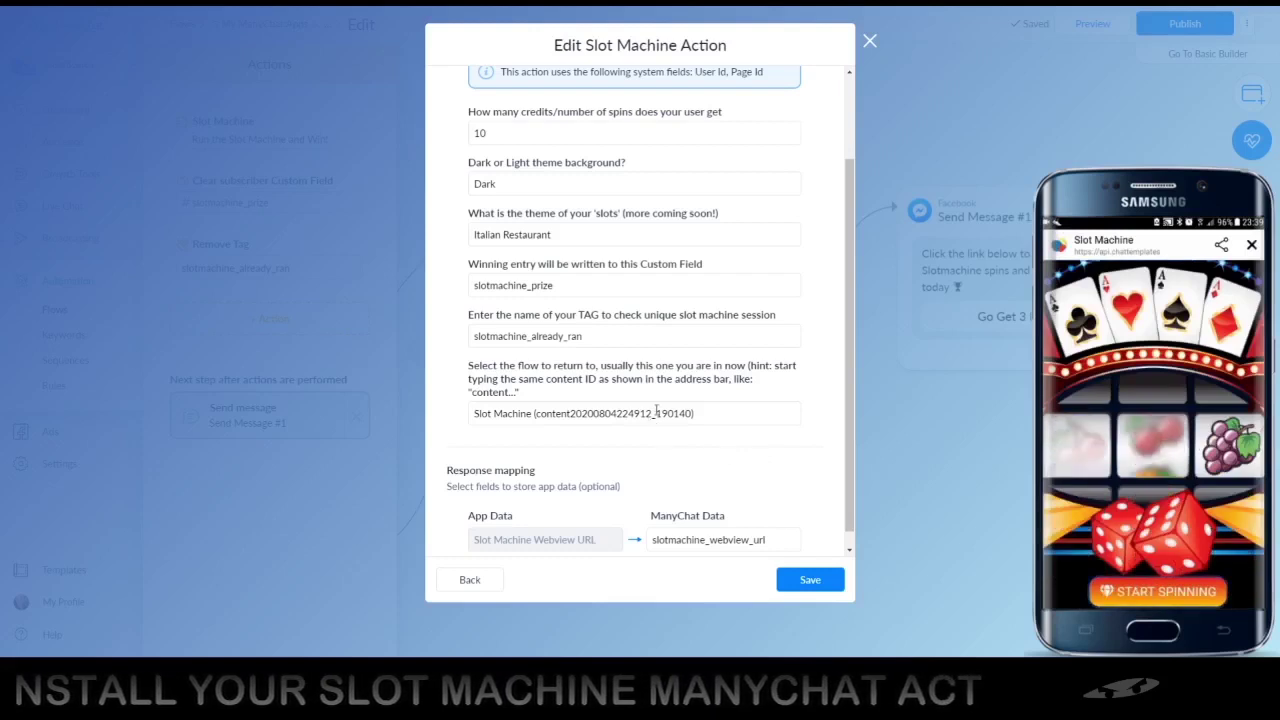
Keep Slot Machine as the return flow and save the Slot Machine action
drag(656, 412, 667, 413)
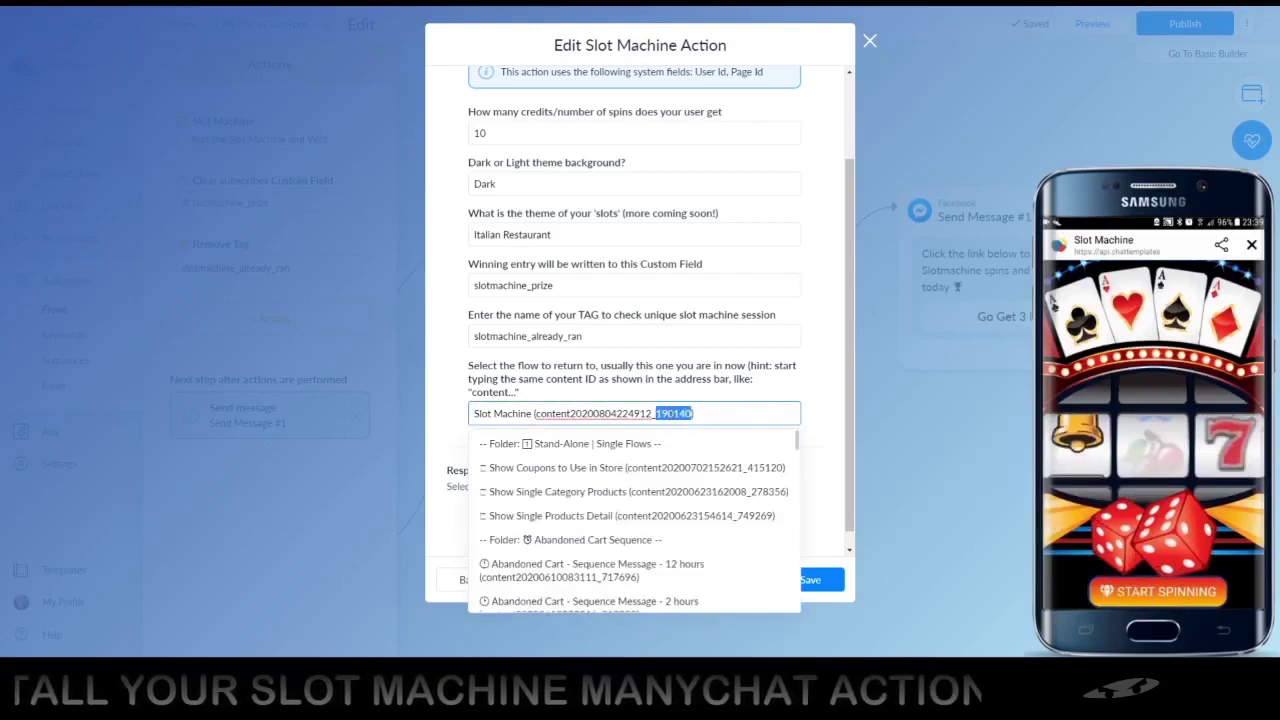
click(826, 415)
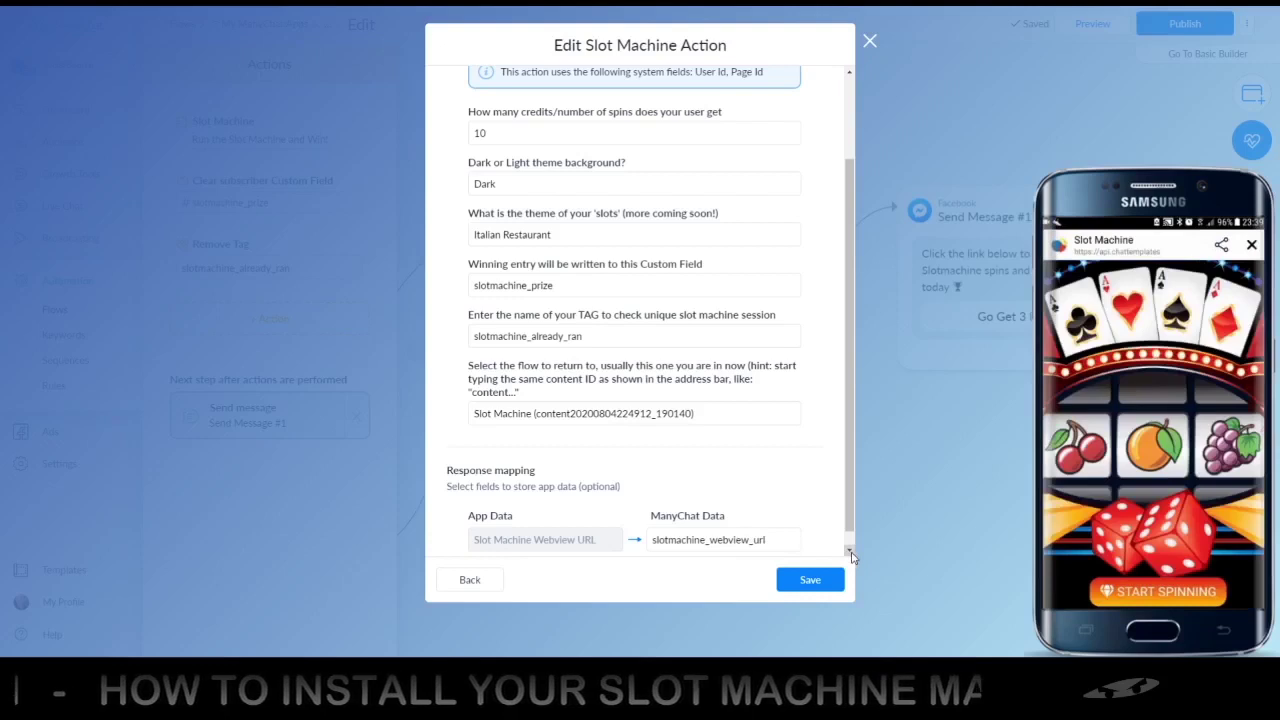
click(850, 552)
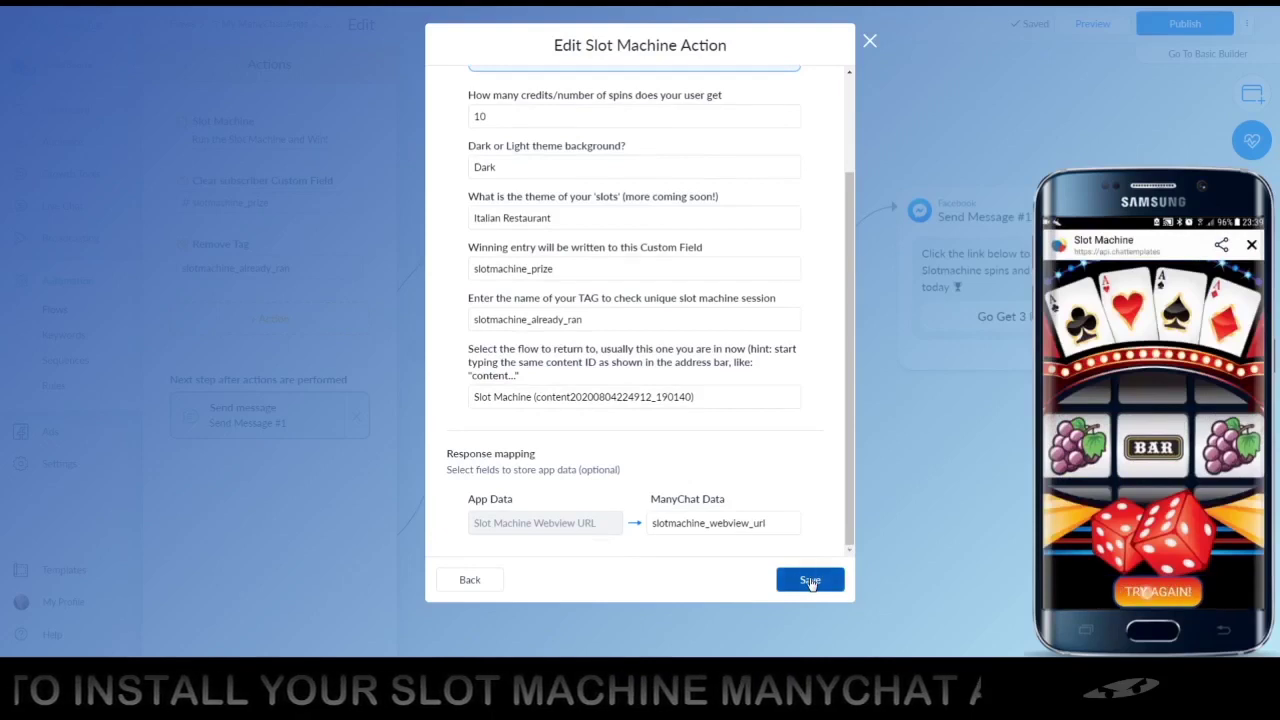
click(810, 581)
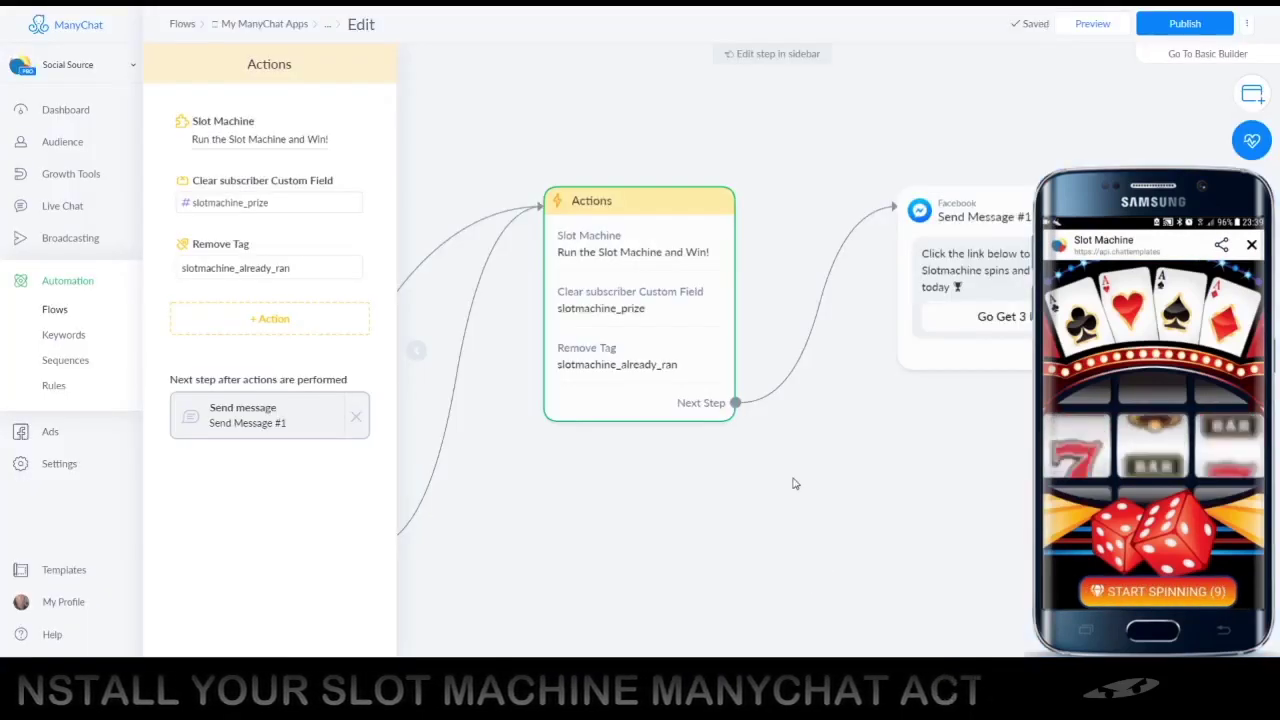